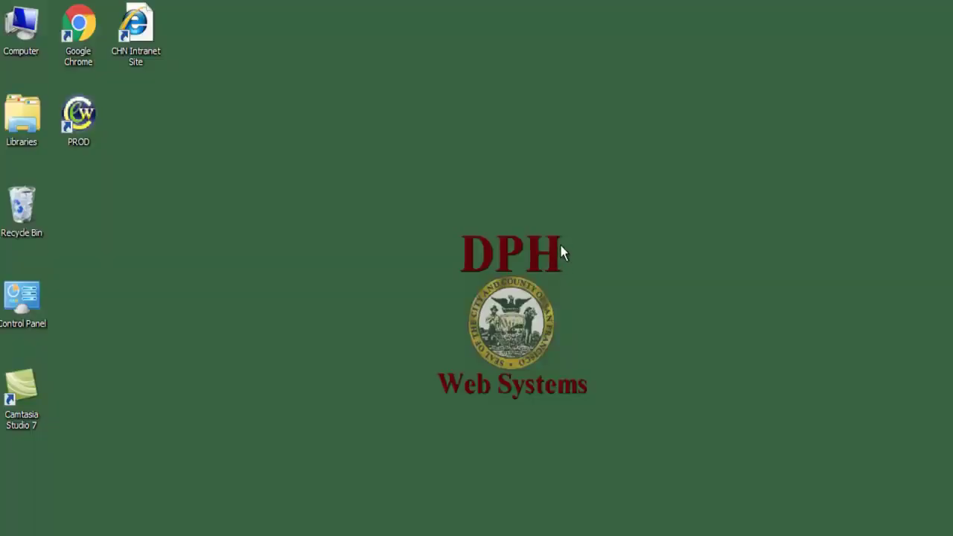
Launch the PROD system and show the Resource Scheduling calendar for February 17, 2016
{"action": "double_click", "coordinate": [82, 114]}
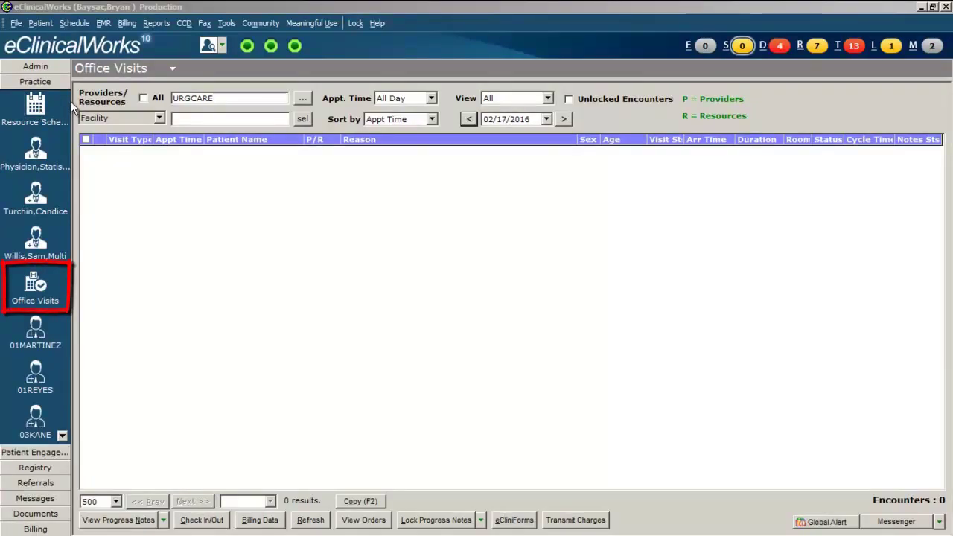
{"action": "left_click", "coordinate": [46, 112]}
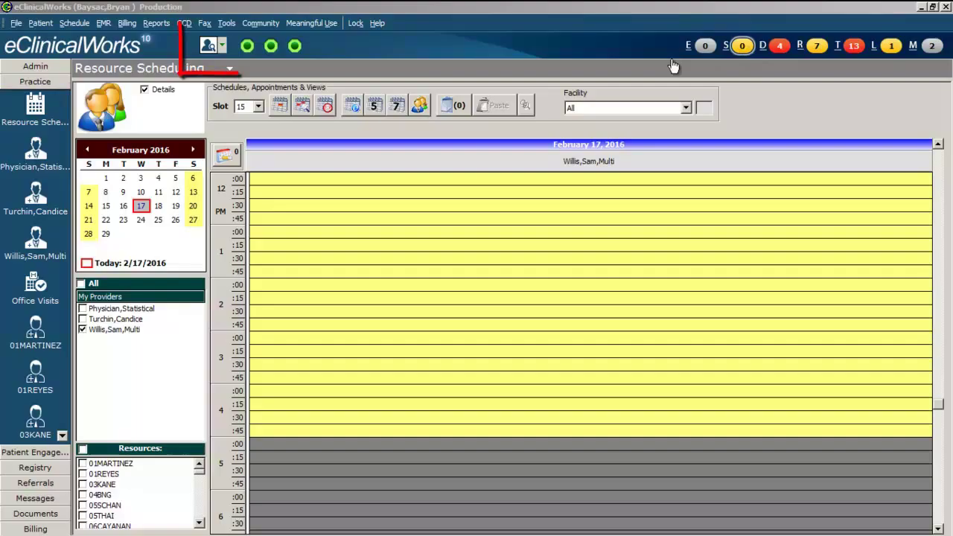
Run a Patient Lookup by Name for 'zzzc'
{"action": "left_click", "coordinate": [208, 46]}
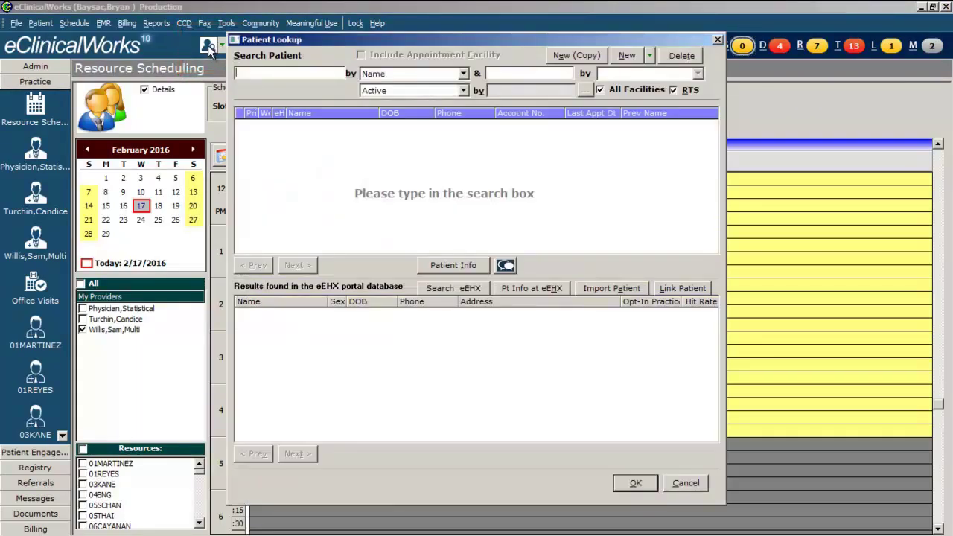
{"action": "left_click", "coordinate": [463, 74]}
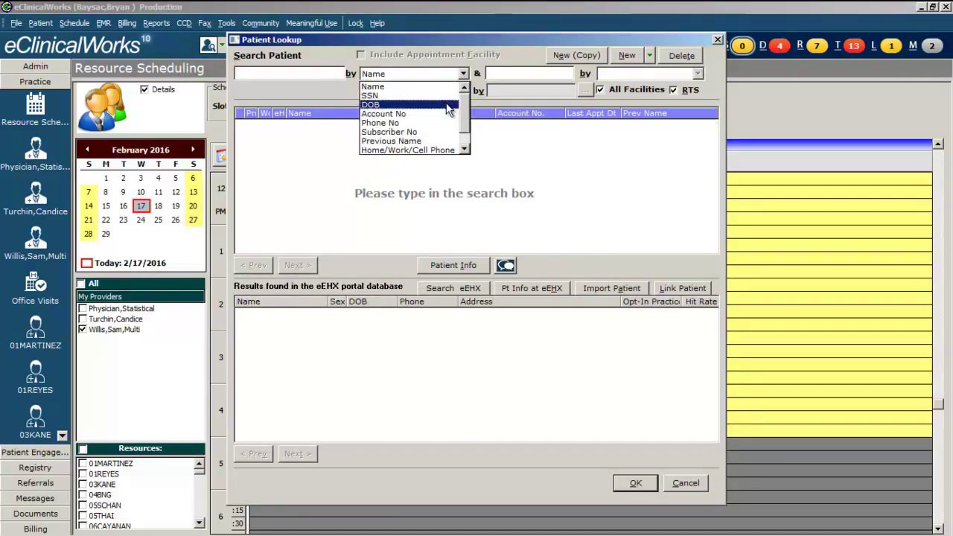
{"action": "left_click_drag", "start_coordinate": [465, 127], "coordinate": [464, 141]}
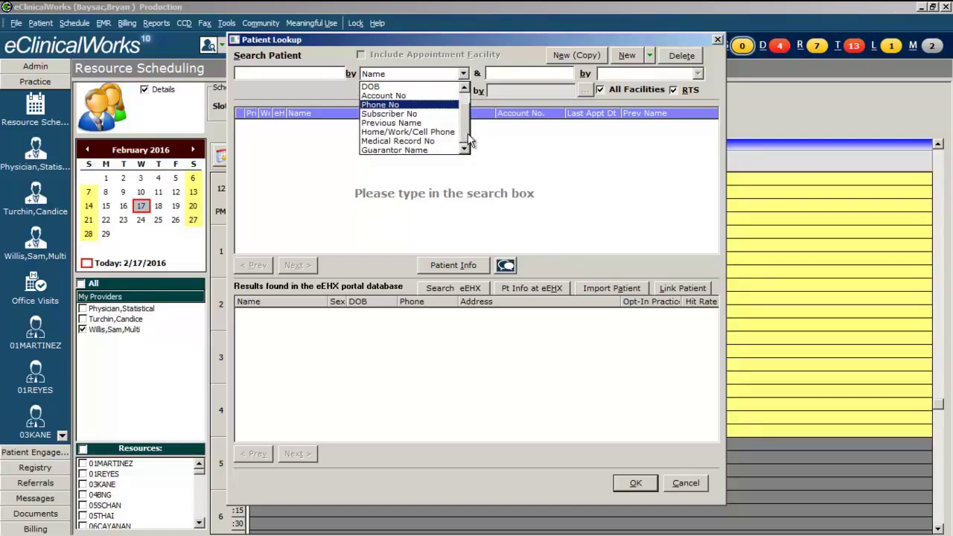
{"action": "left_click", "coordinate": [308, 75]}
{"action": "left_click", "coordinate": [308, 76]}
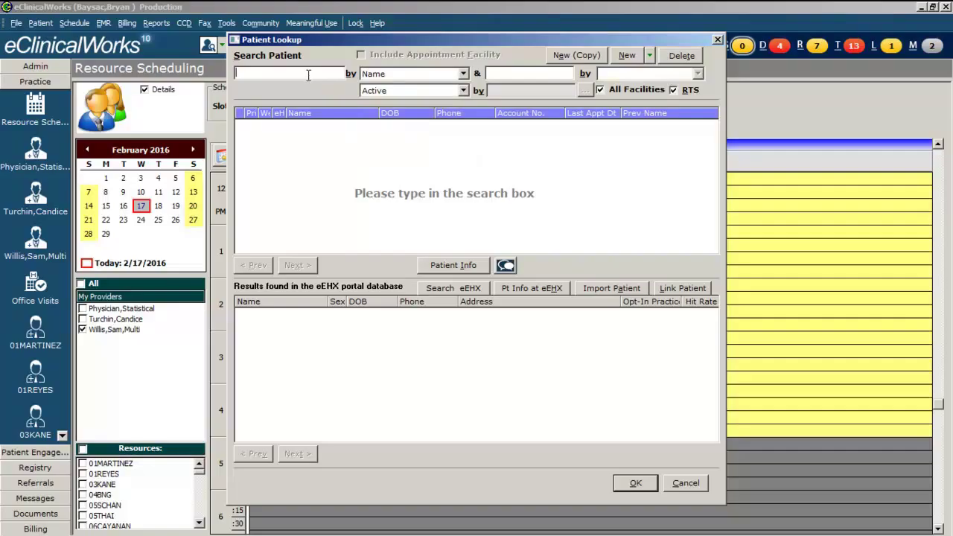
{"action": "type", "text": "zzzc"}
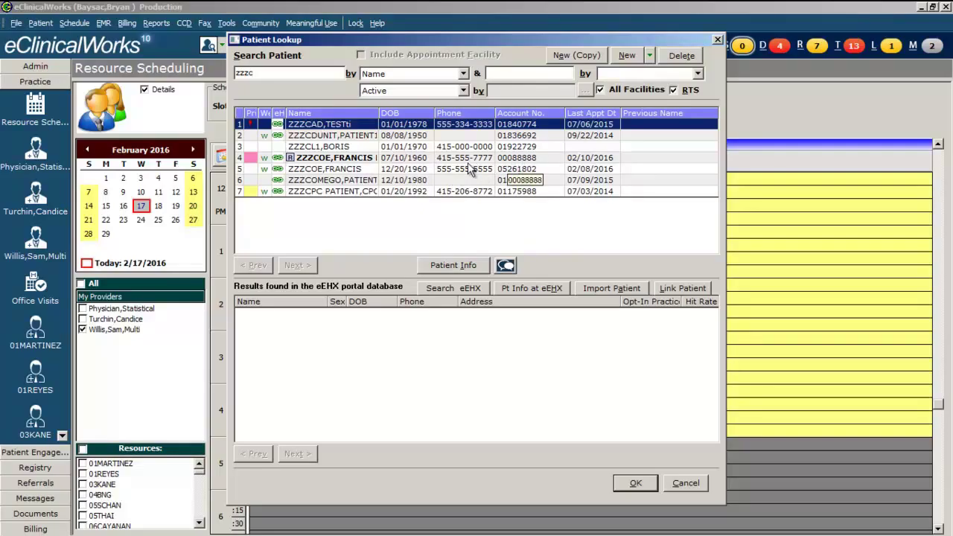
Select the test patient born 07/10/1960 and confirm the duplicate-name prompt to open their hub
{"action": "double_click", "coordinate": [362, 159]}
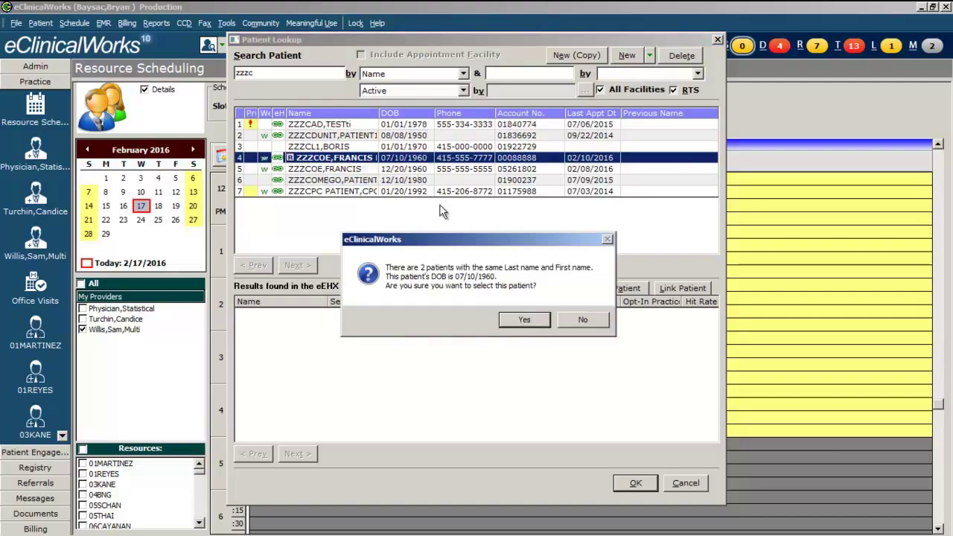
{"action": "left_click", "coordinate": [533, 319]}
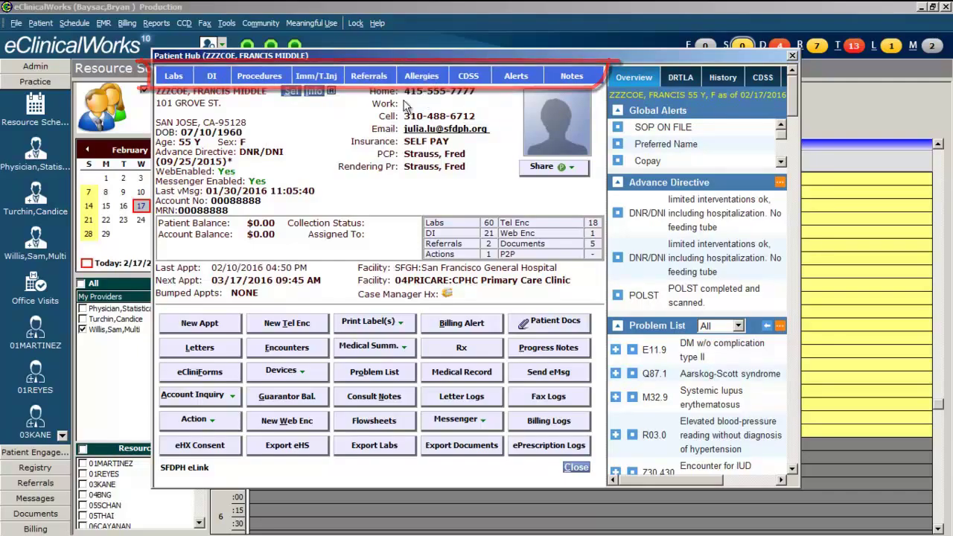
Open the patient's Labs list and view the CORD BLD EVALUATION result
{"action": "left_click", "coordinate": [174, 78]}
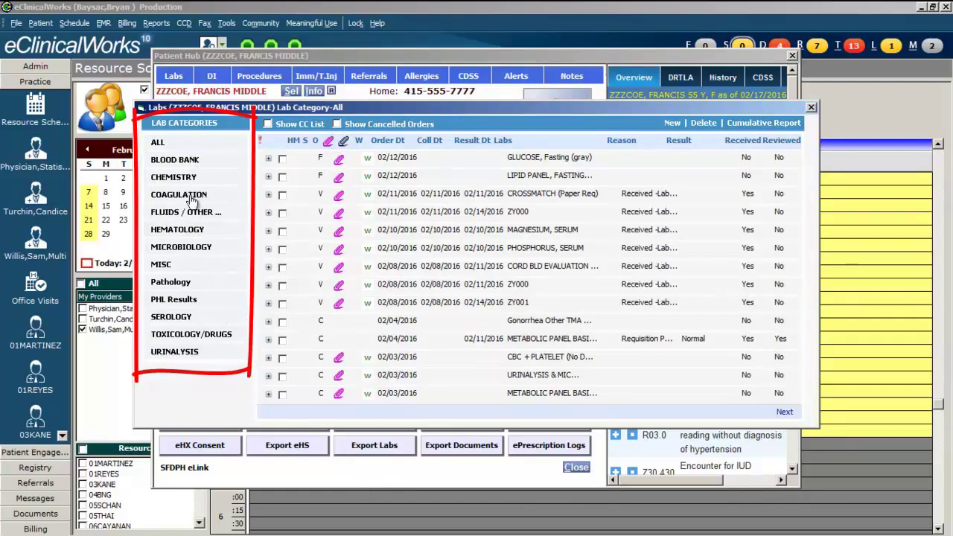
{"action": "left_click", "coordinate": [316, 266]}
{"action": "left_click", "coordinate": [338, 265]}
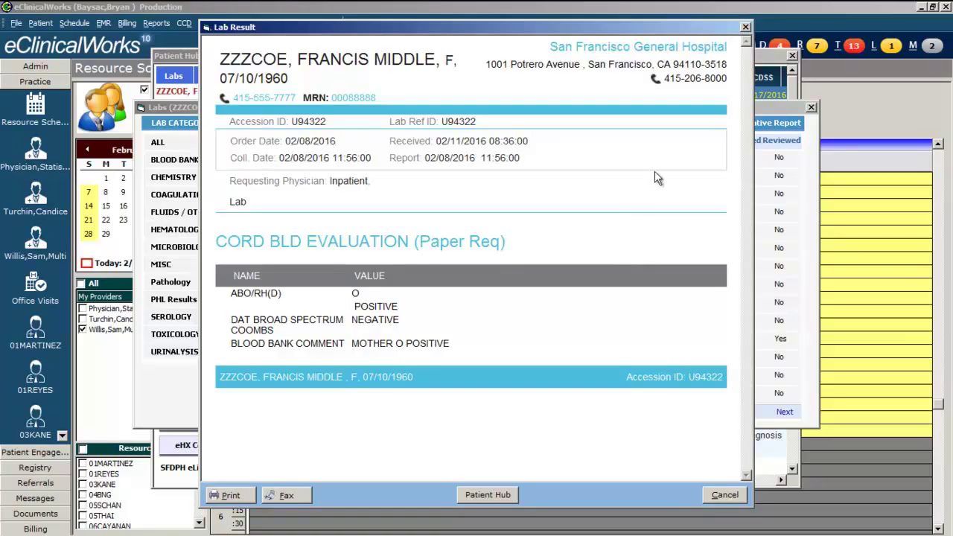
{"action": "key", "text": "Escape"}
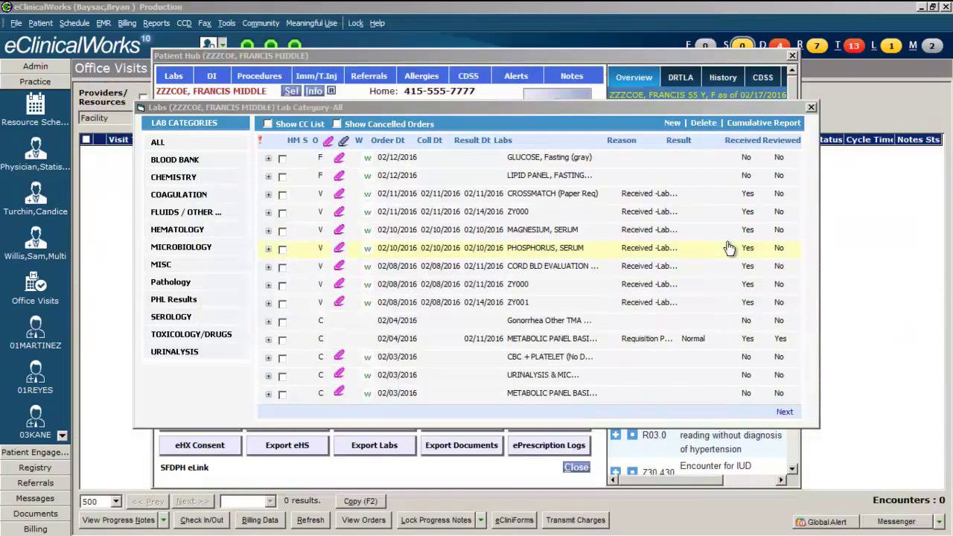
Review the cumulative lab report with ALL categories, then close it
{"action": "left_click", "coordinate": [763, 125]}
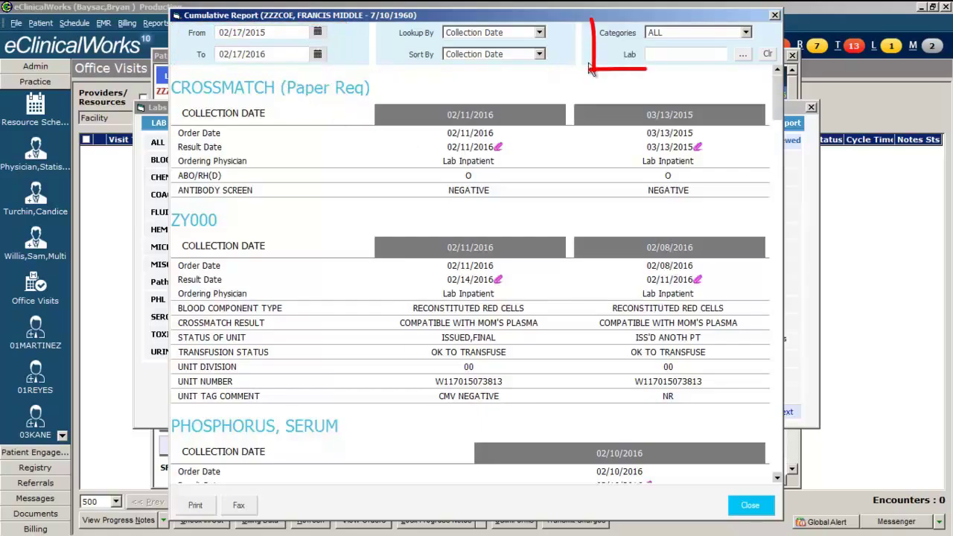
{"action": "left_click", "coordinate": [745, 32]}
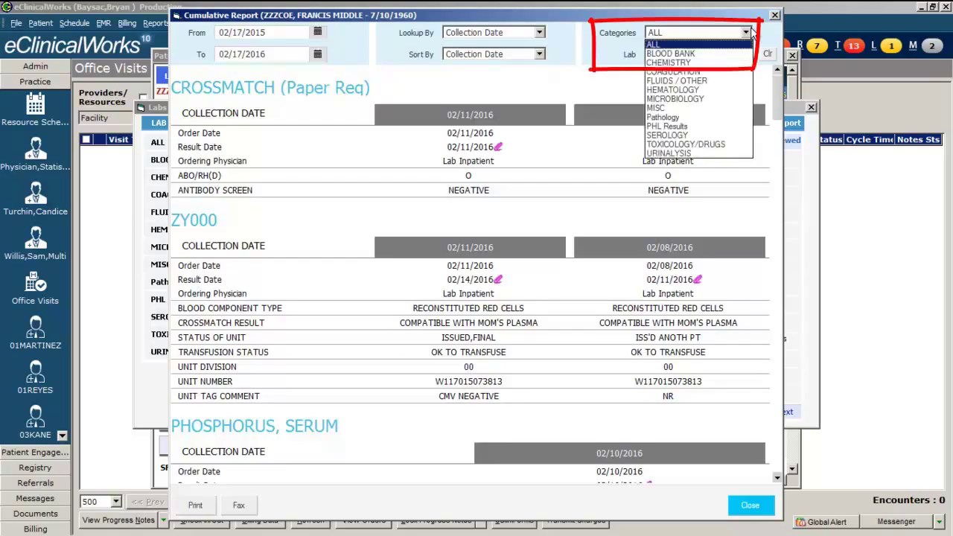
{"action": "left_click", "coordinate": [745, 33]}
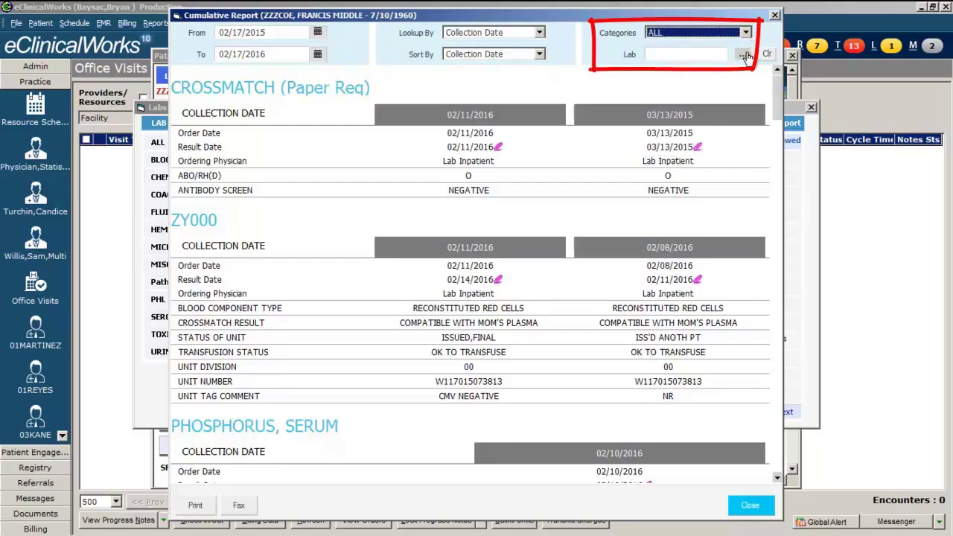
{"action": "left_click", "coordinate": [775, 16]}
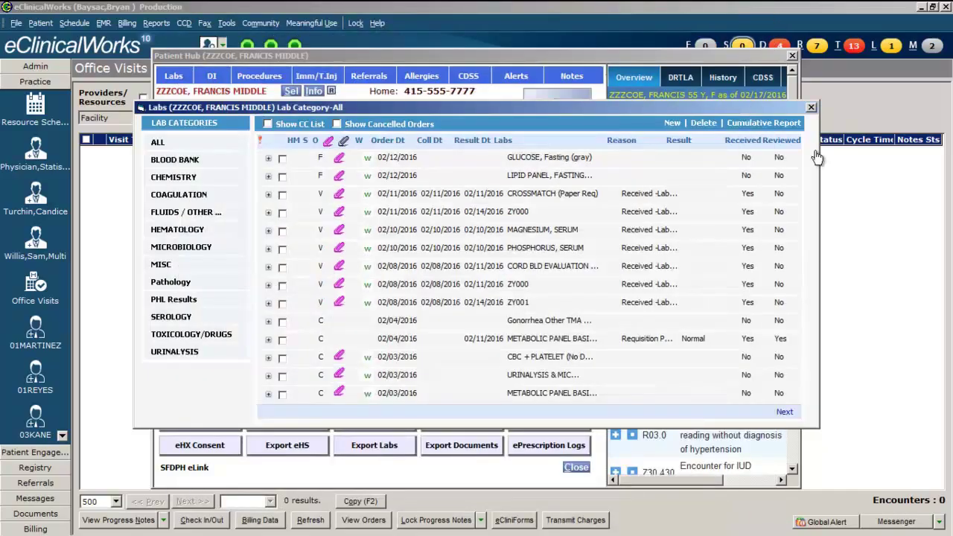
Close the Labs list, then review and close the DI and Procedures order lists
{"action": "left_click", "coordinate": [812, 107]}
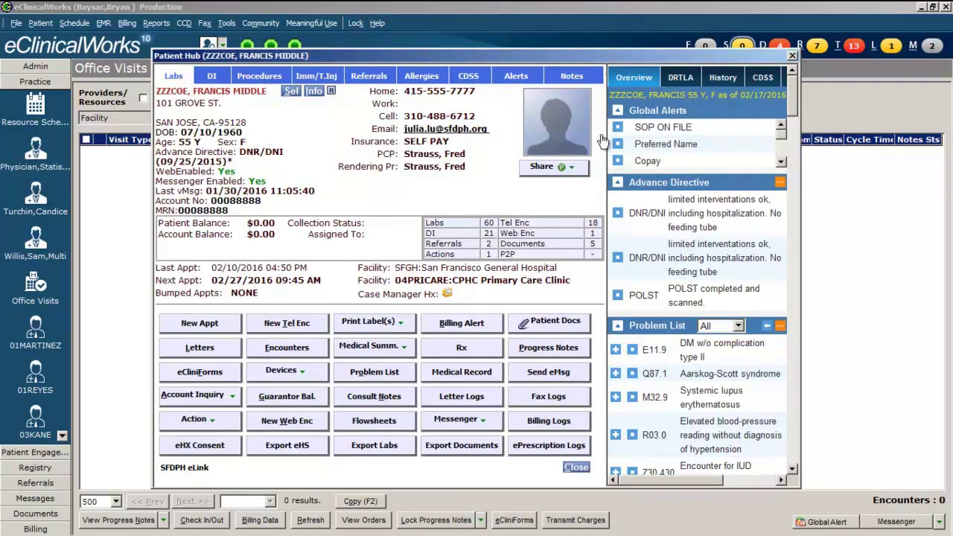
{"action": "left_click", "coordinate": [212, 78]}
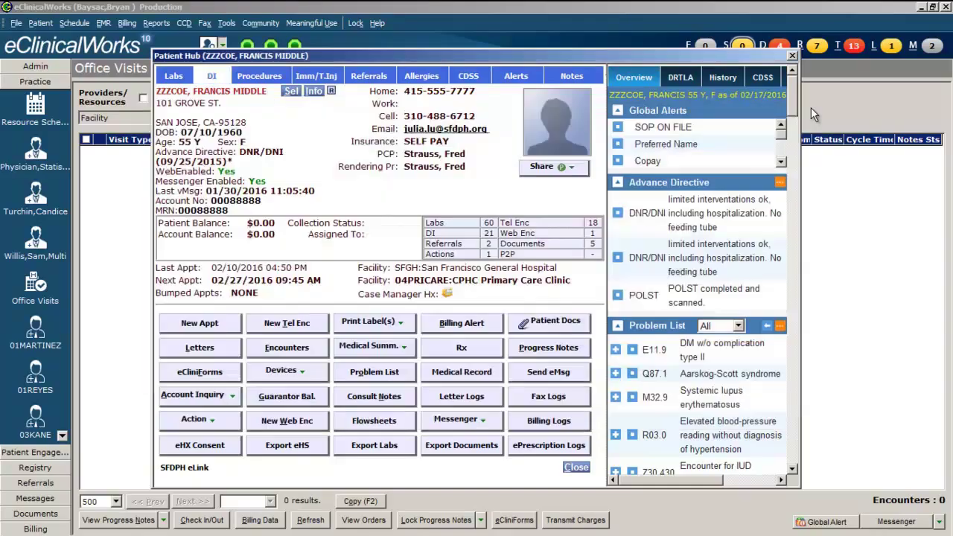
{"action": "left_click", "coordinate": [811, 107]}
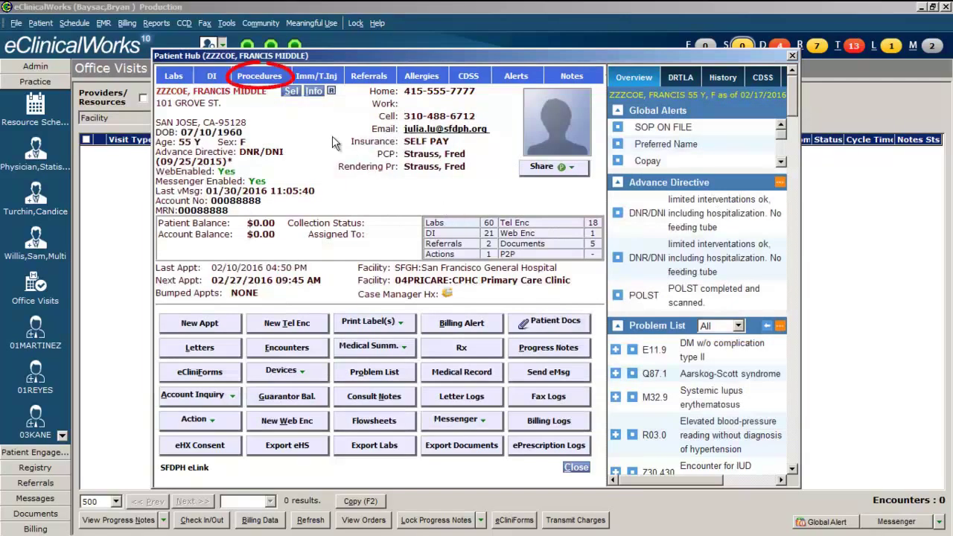
{"action": "left_click", "coordinate": [271, 79]}
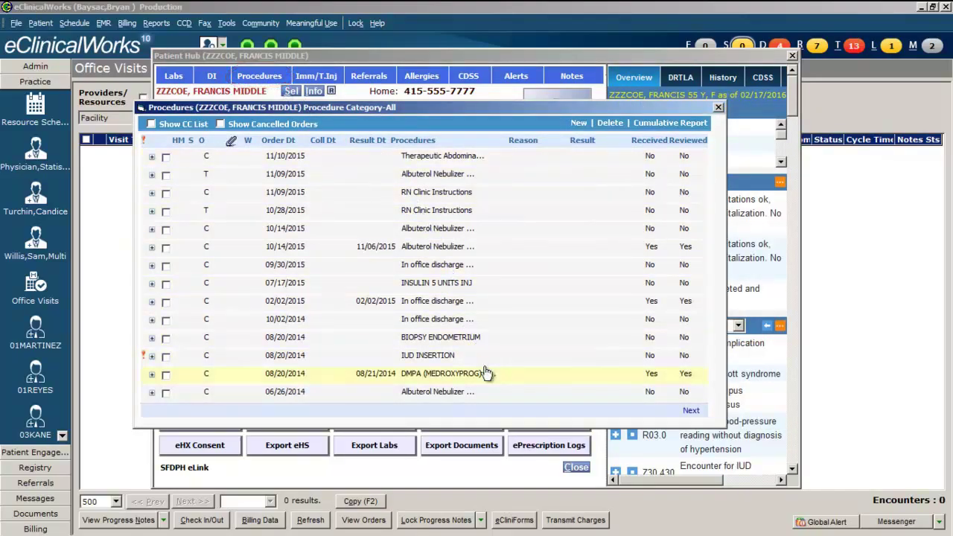
{"action": "left_click", "coordinate": [718, 109]}
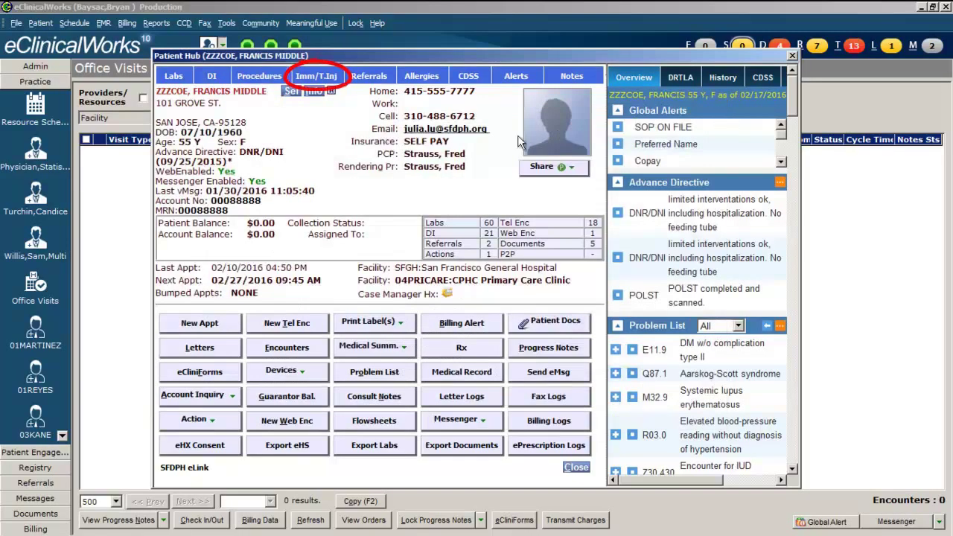
{"action": "left_click", "coordinate": [328, 78]}
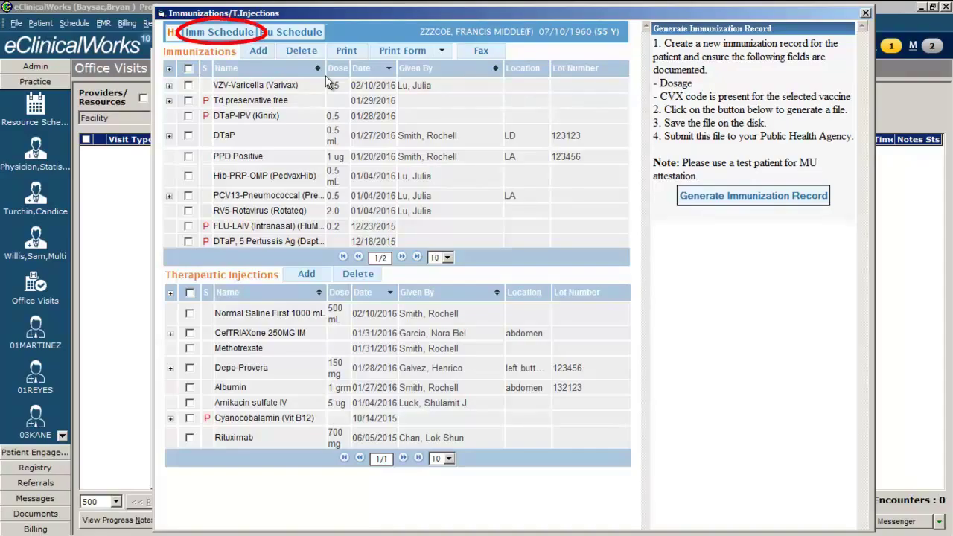
{"action": "left_click", "coordinate": [224, 32]}
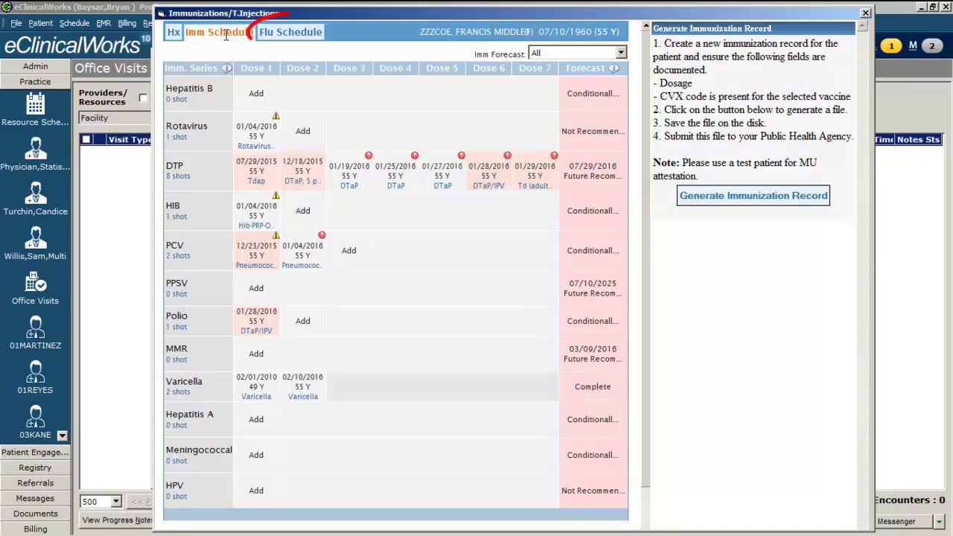
{"action": "left_click", "coordinate": [286, 37]}
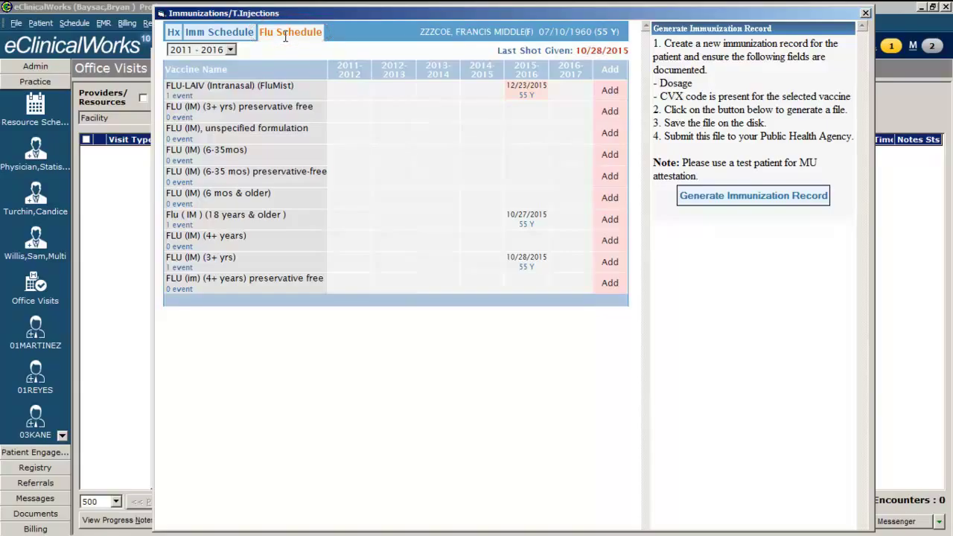
{"action": "left_click", "coordinate": [865, 12]}
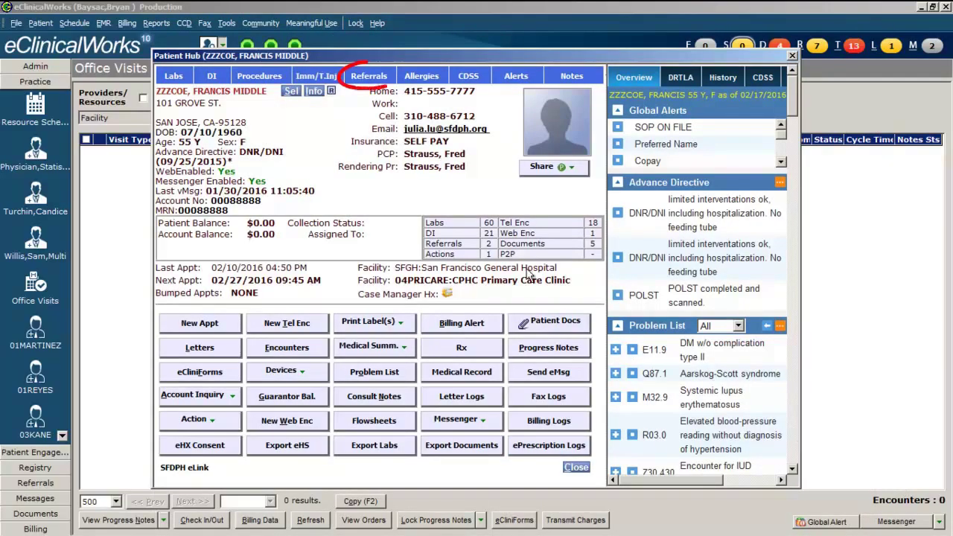
{"action": "left_click", "coordinate": [369, 77]}
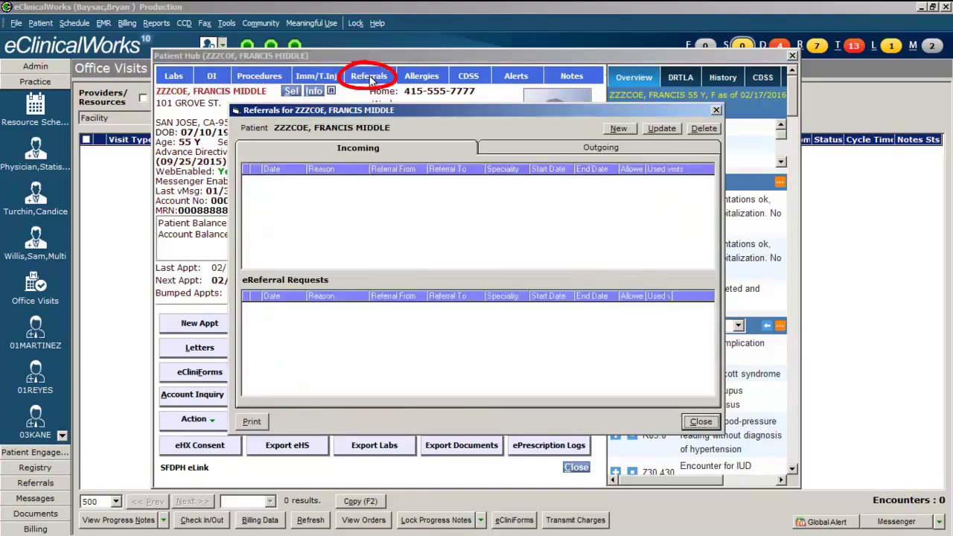
{"action": "left_click", "coordinate": [510, 145]}
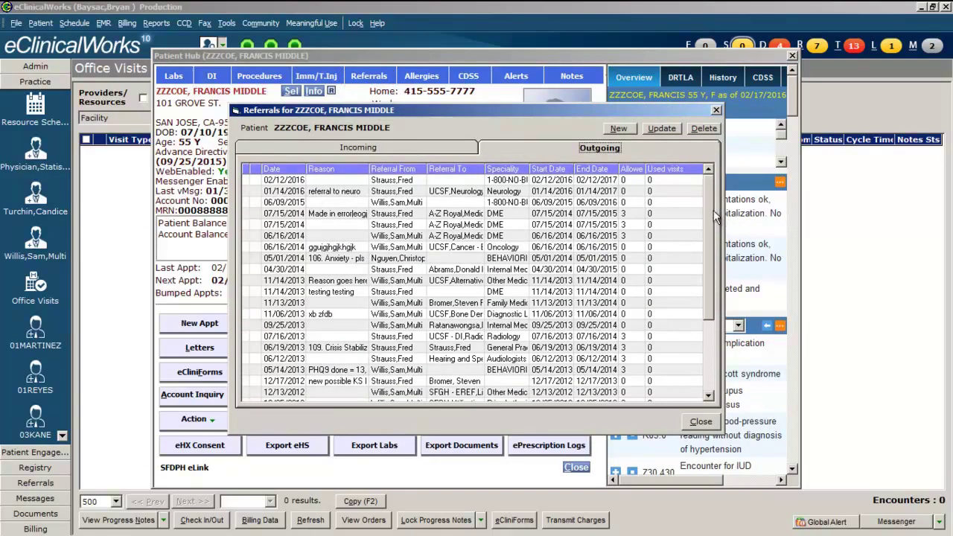
{"action": "scroll", "coordinate": [715, 249], "scroll_direction": "down", "scroll_amount": 2}
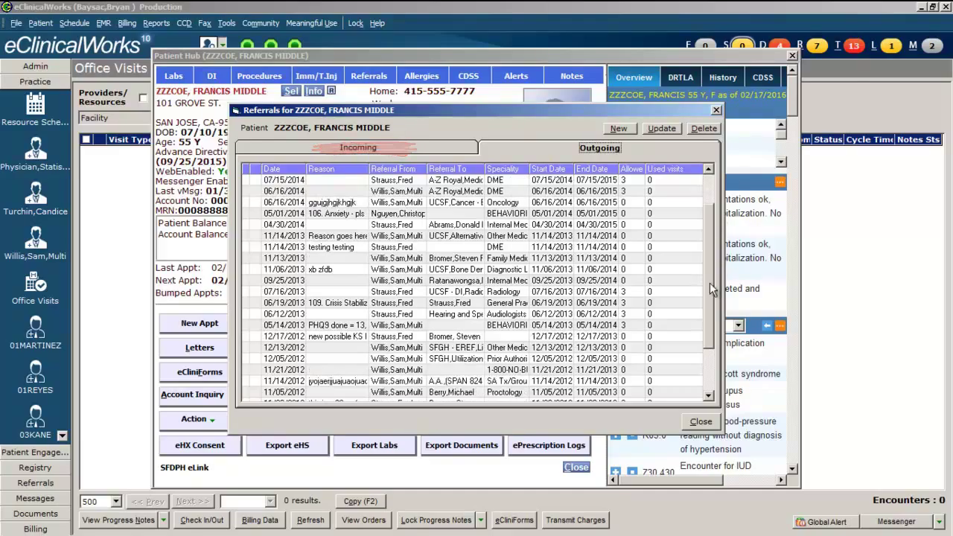
{"action": "left_click", "coordinate": [715, 111]}
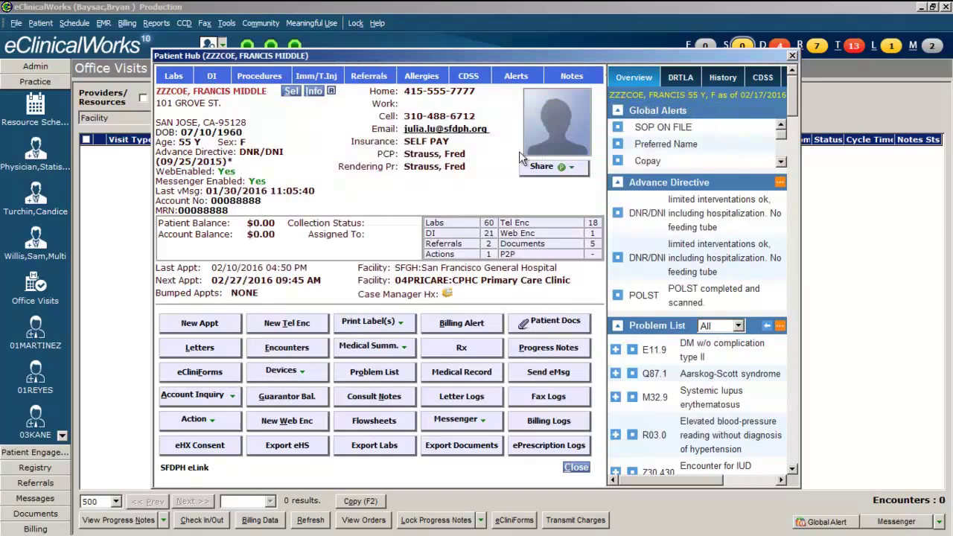
{"action": "left_click", "coordinate": [422, 76]}
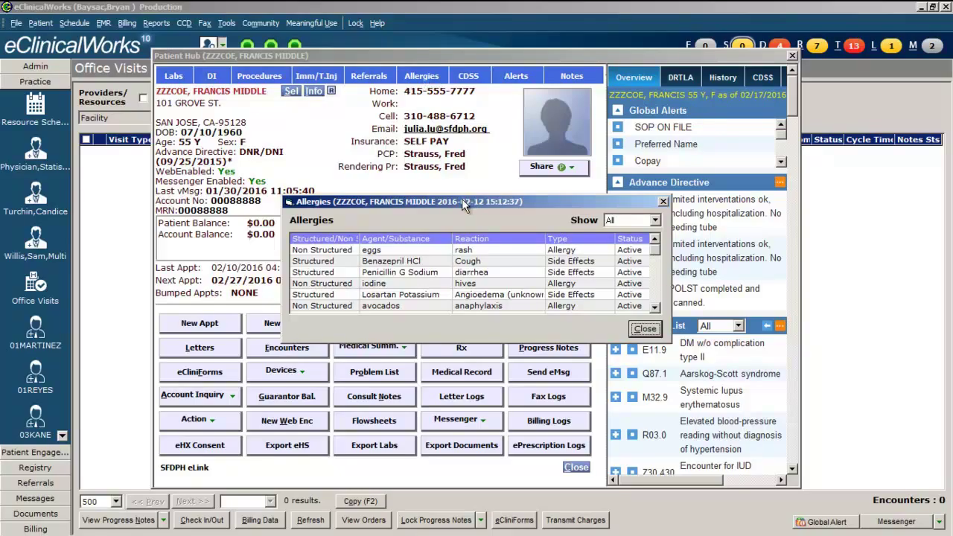
{"action": "left_click", "coordinate": [644, 328]}
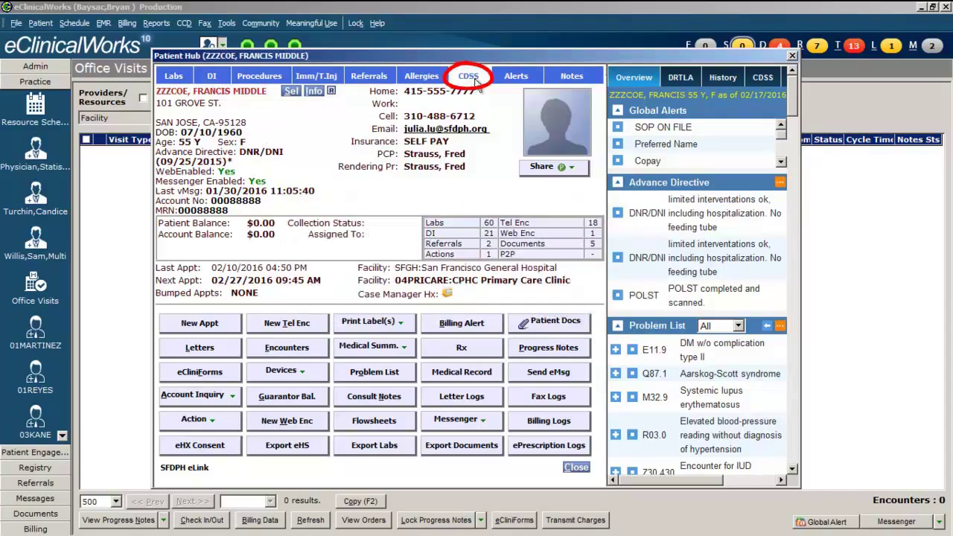
{"action": "left_click", "coordinate": [475, 78]}
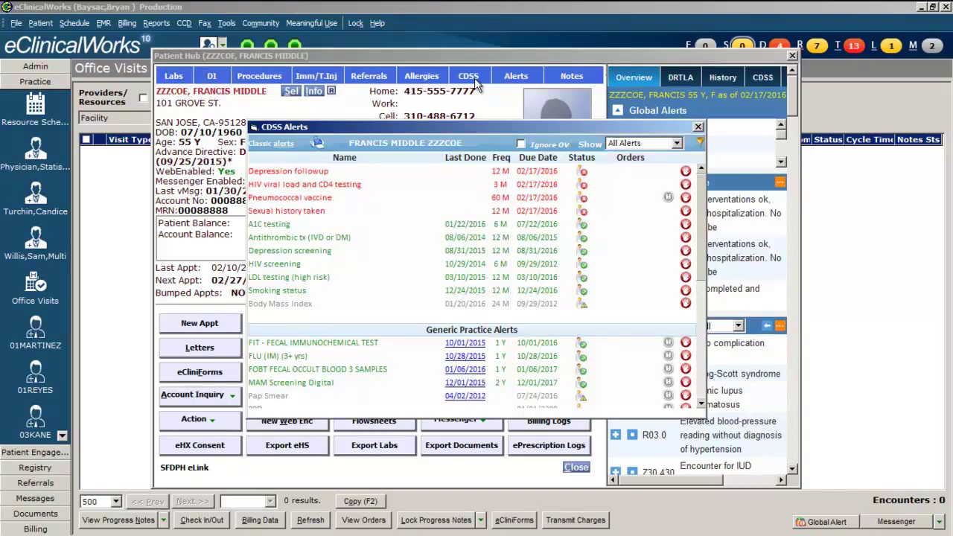
{"action": "left_click", "coordinate": [698, 127]}
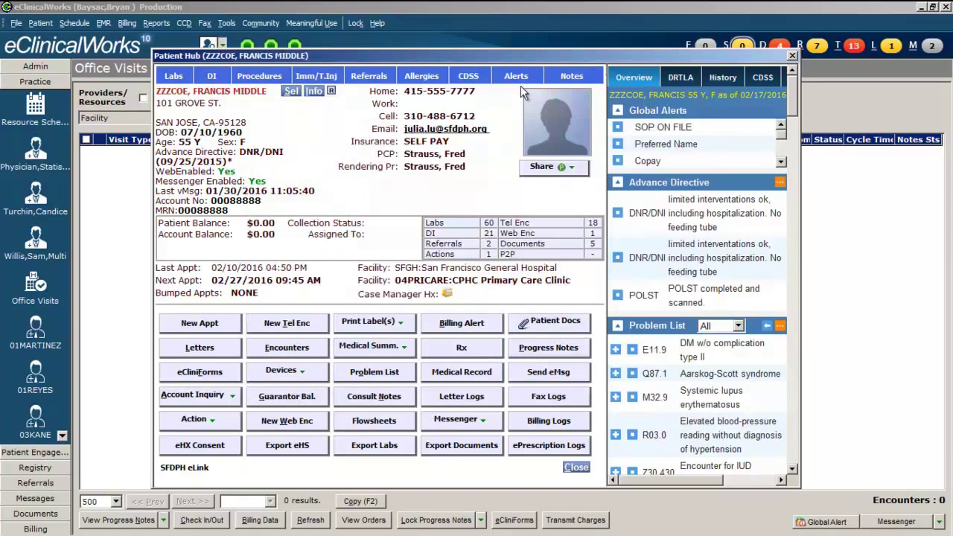
{"action": "left_click", "coordinate": [518, 81]}
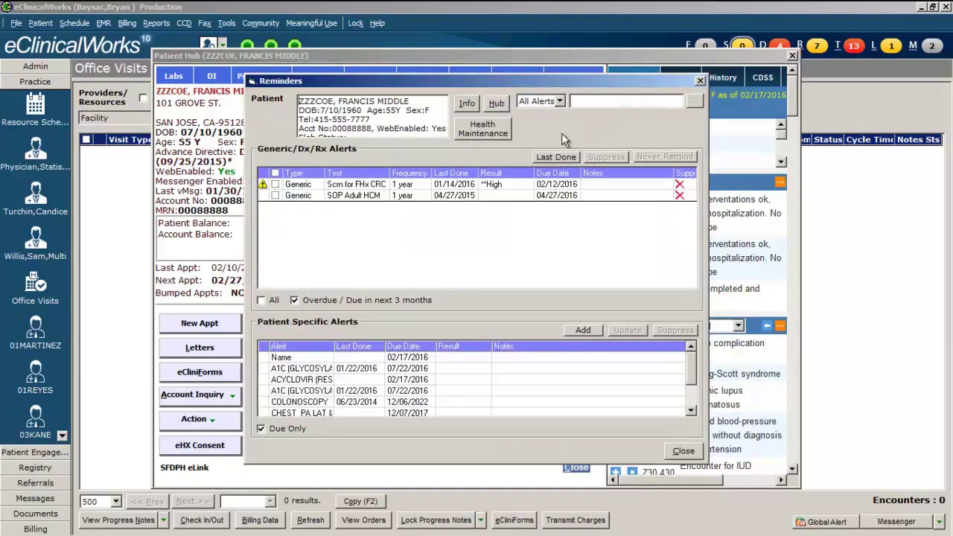
{"action": "left_click", "coordinate": [497, 133]}
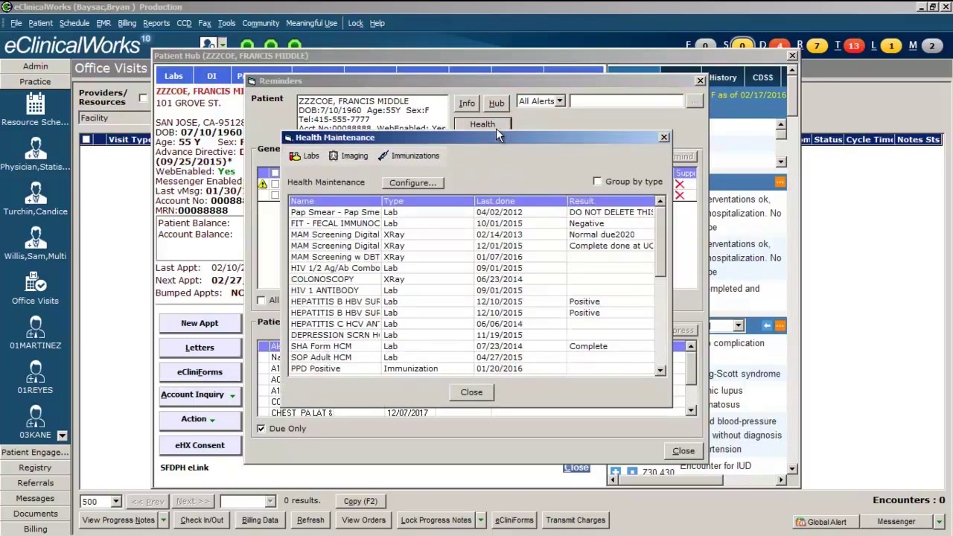
{"action": "left_click", "coordinate": [483, 392]}
{"action": "left_click", "coordinate": [699, 81]}
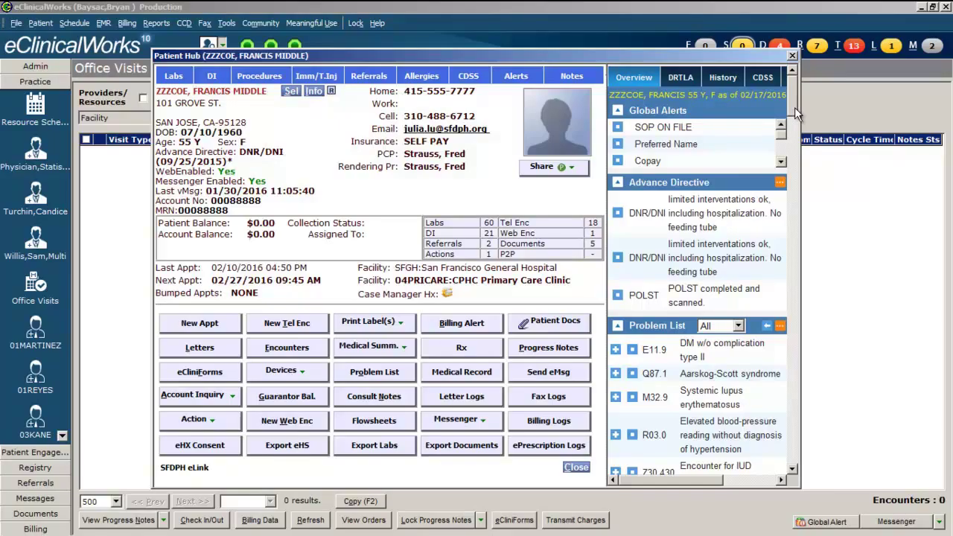
List the last 3 months of labs in the hub summary using the DRTLA tab
{"action": "left_click_drag", "start_coordinate": [794, 107], "coordinate": [677, 78]}
{"action": "left_click", "coordinate": [683, 82]}
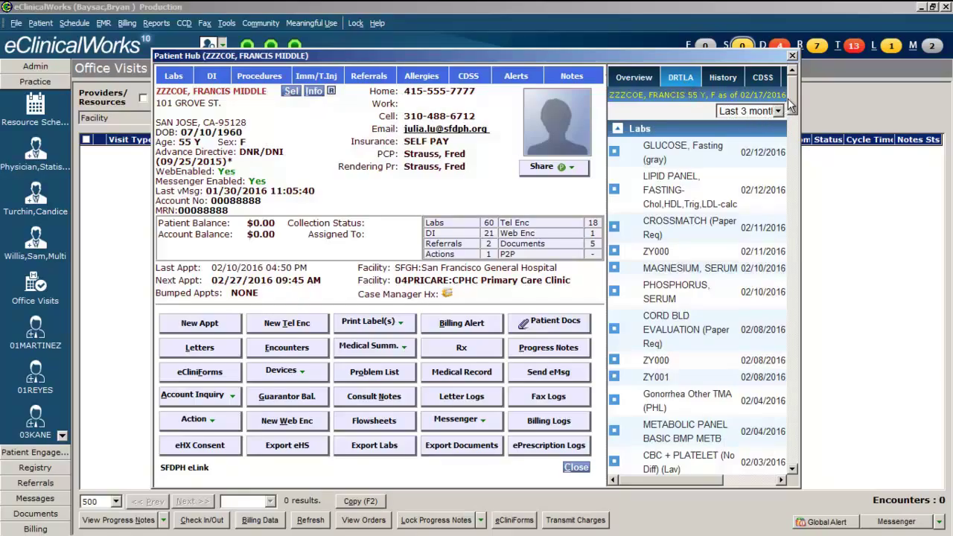
{"action": "left_click_drag", "start_coordinate": [794, 103], "coordinate": [795, 108]}
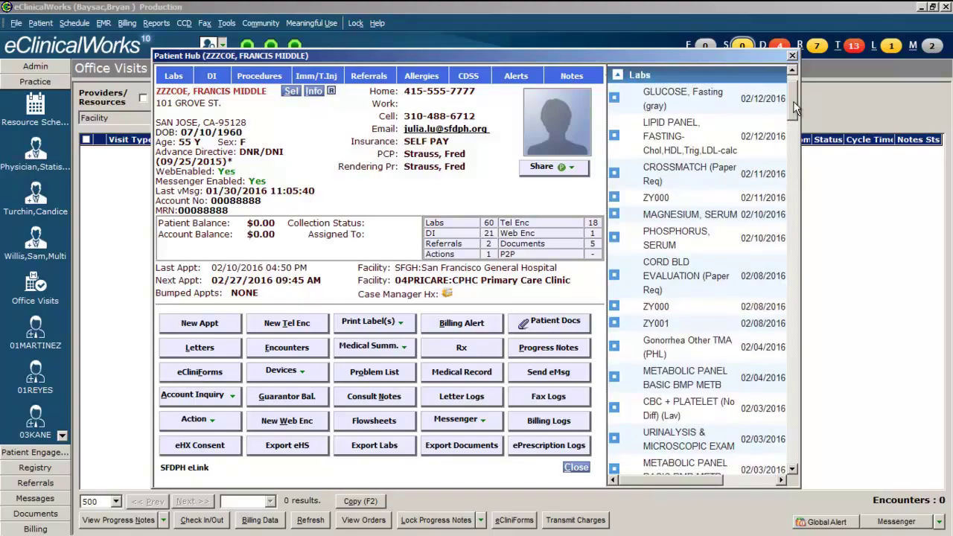
{"action": "left_click_drag", "start_coordinate": [794, 107], "coordinate": [794, 83]}
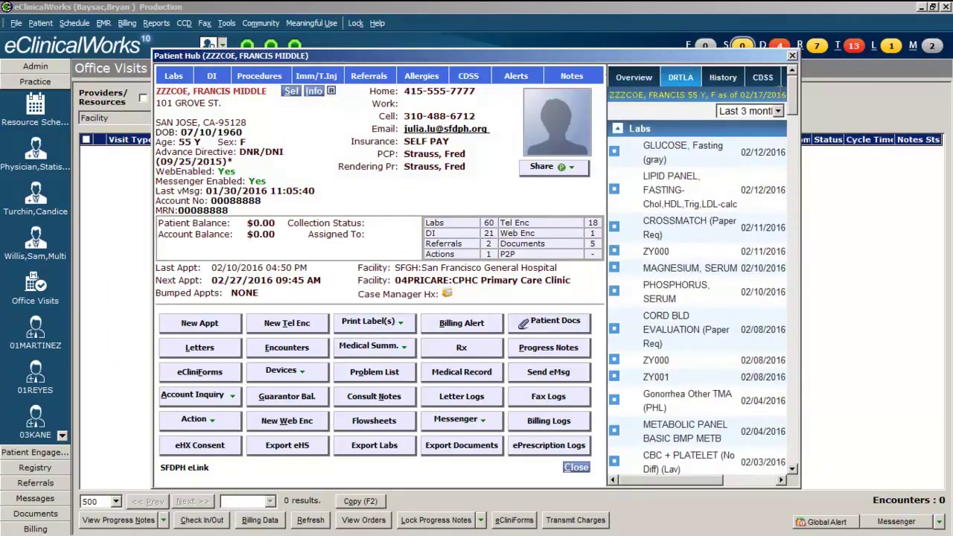
Show the History tab and scroll through surgical, family, social and hospitalization history
{"action": "left_click", "coordinate": [730, 78]}
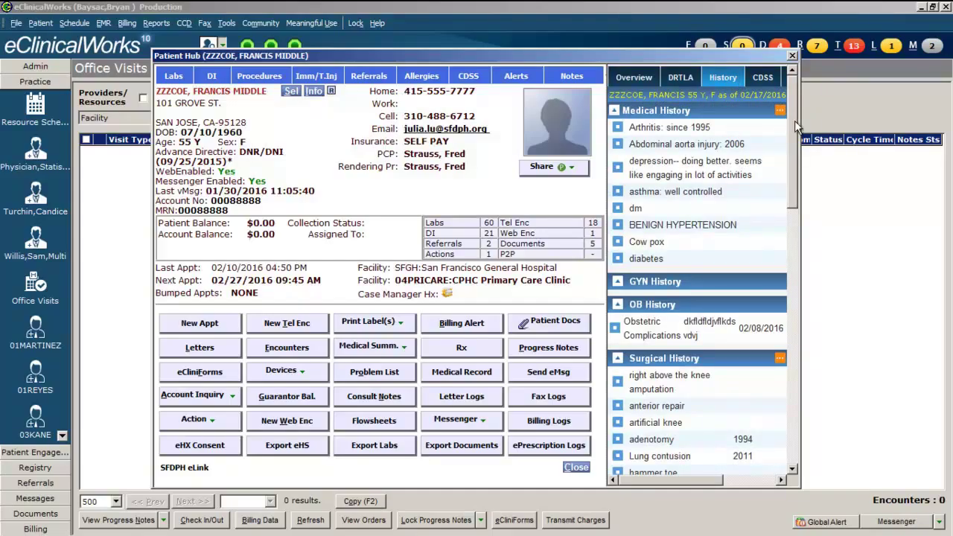
{"action": "left_click_drag", "start_coordinate": [795, 127], "coordinate": [805, 206]}
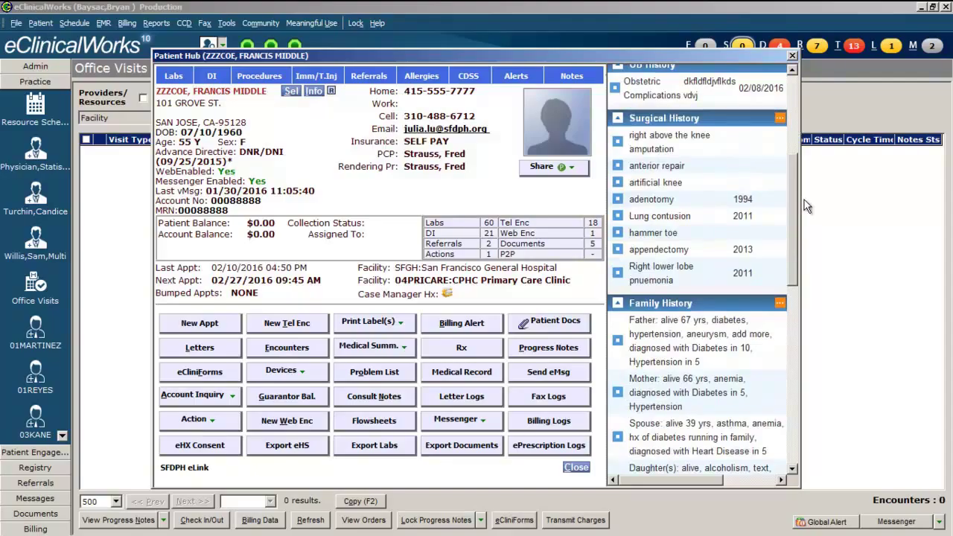
{"action": "left_click_drag", "start_coordinate": [804, 199], "coordinate": [814, 390]}
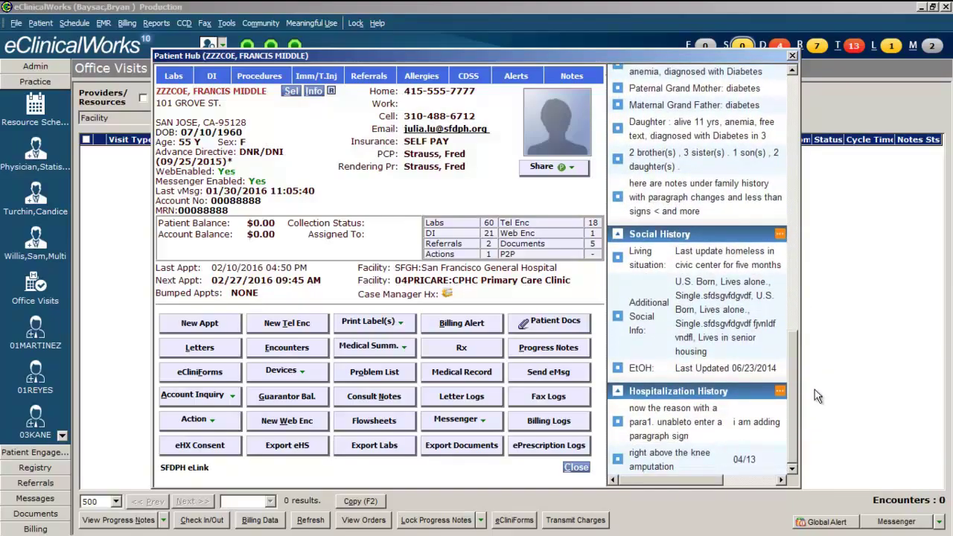
{"action": "left_click", "coordinate": [430, 223]}
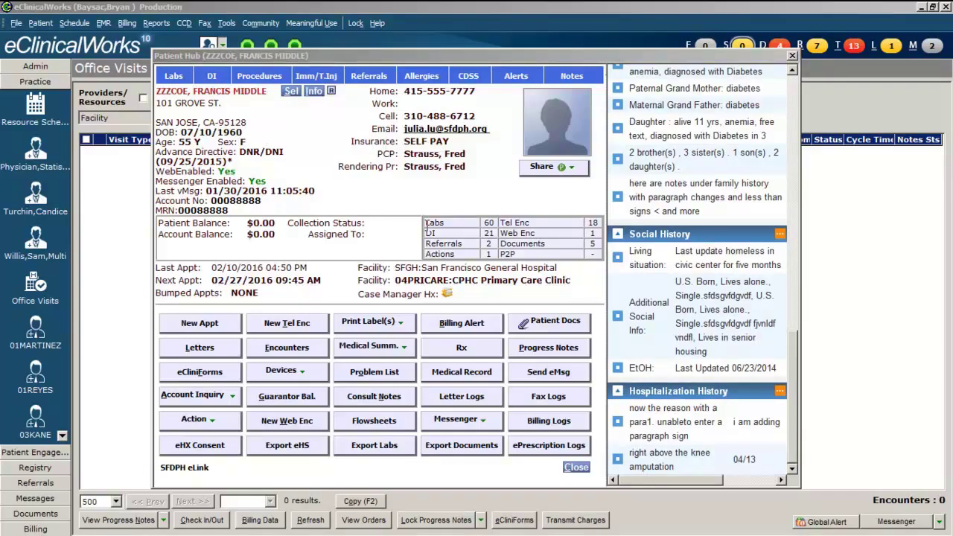
Open the encounters list, check its type filter options, and bring January 2016 into view
{"action": "left_click", "coordinate": [309, 353]}
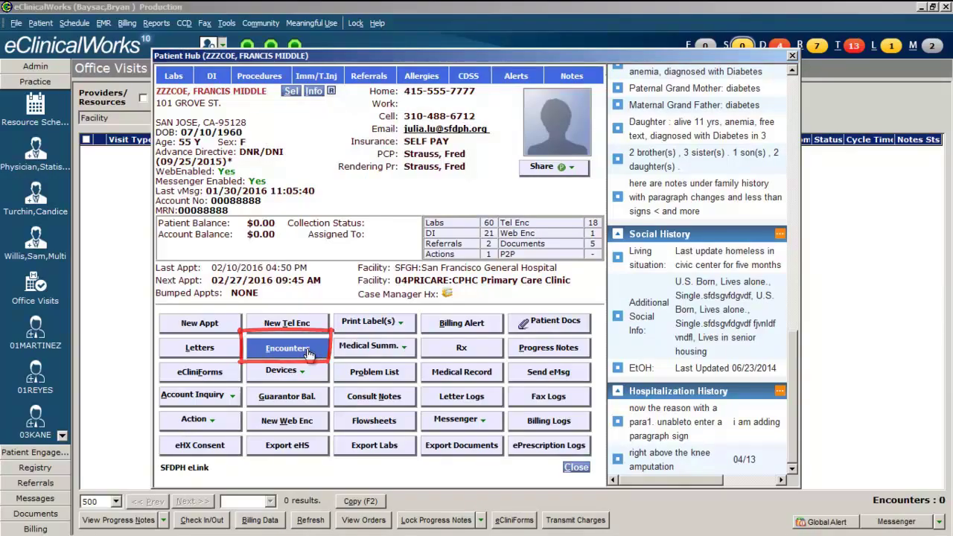
{"action": "left_click", "coordinate": [309, 354]}
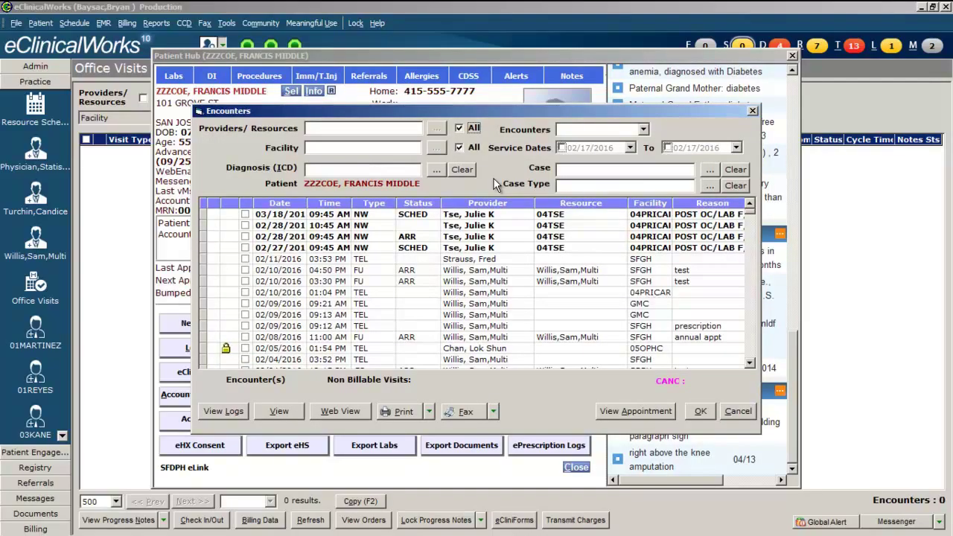
{"action": "left_click", "coordinate": [644, 131]}
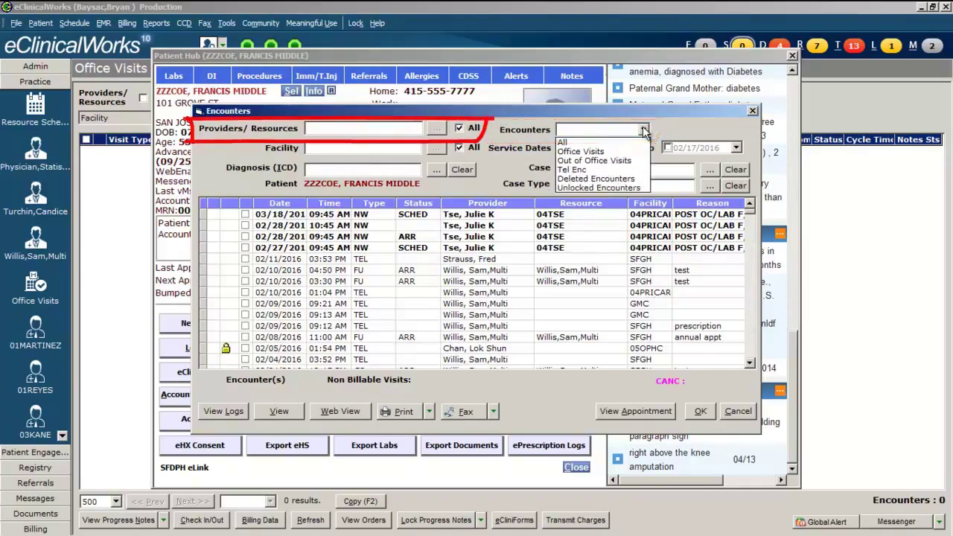
{"action": "left_click", "coordinate": [644, 130]}
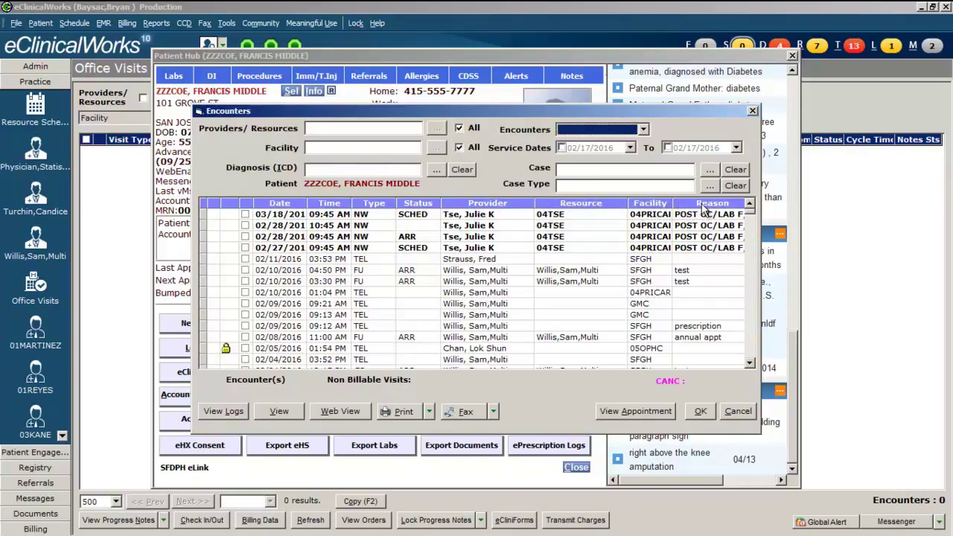
{"action": "left_click", "coordinate": [752, 353]}
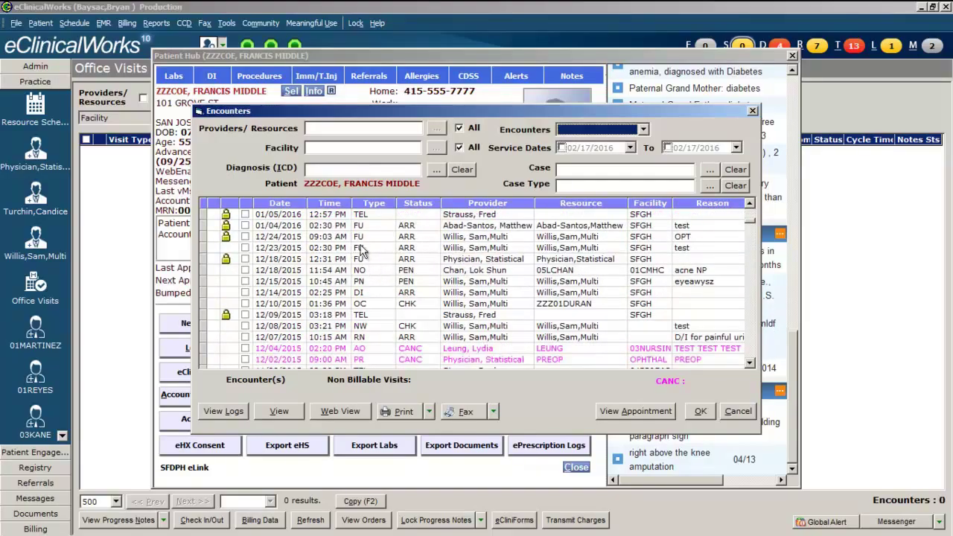
Read the 12/24/2015 progress note, then close it and the encounters list
{"action": "double_click", "coordinate": [336, 238]}
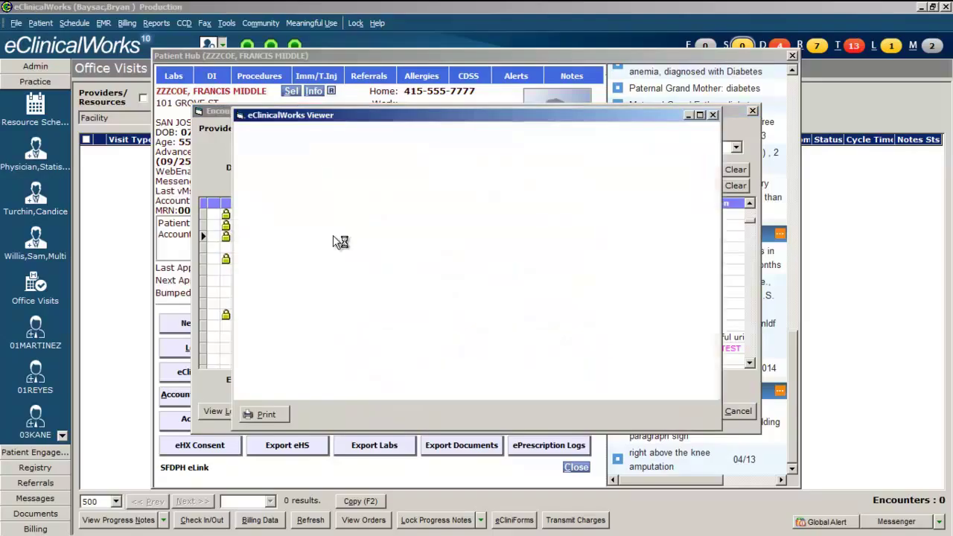
{"action": "scroll", "coordinate": [631, 294], "scroll_direction": "down", "scroll_amount": 3}
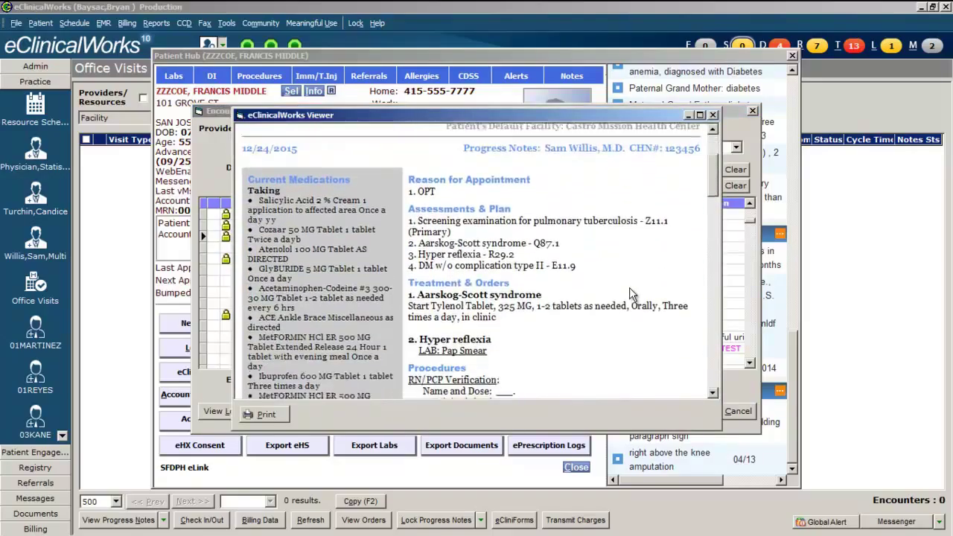
{"action": "scroll", "coordinate": [639, 298], "scroll_direction": "down", "scroll_amount": 8}
{"action": "key", "text": "Escape"}
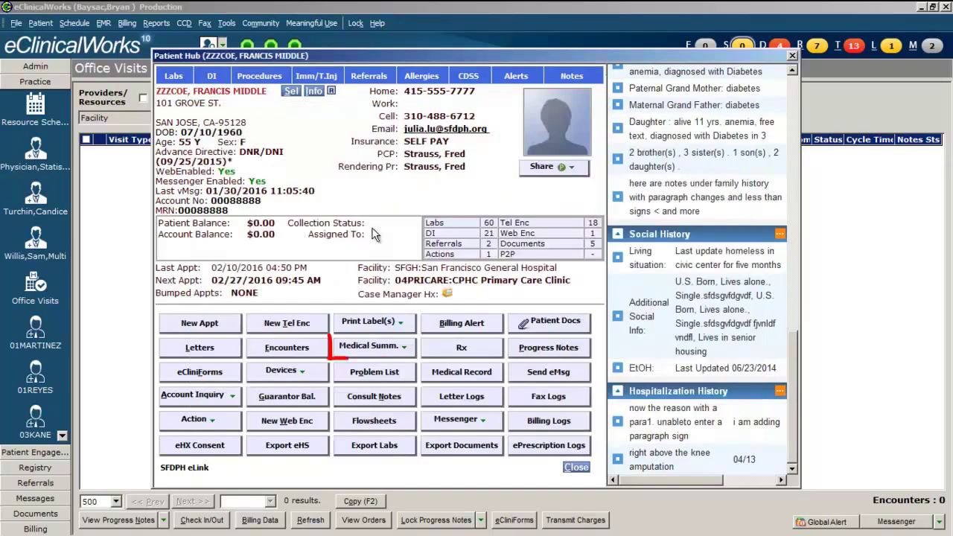
Show the Medical Summary printer-friendly with Medications, Medical History, Vitals and ALL Immunizations
{"action": "left_click", "coordinate": [406, 349]}
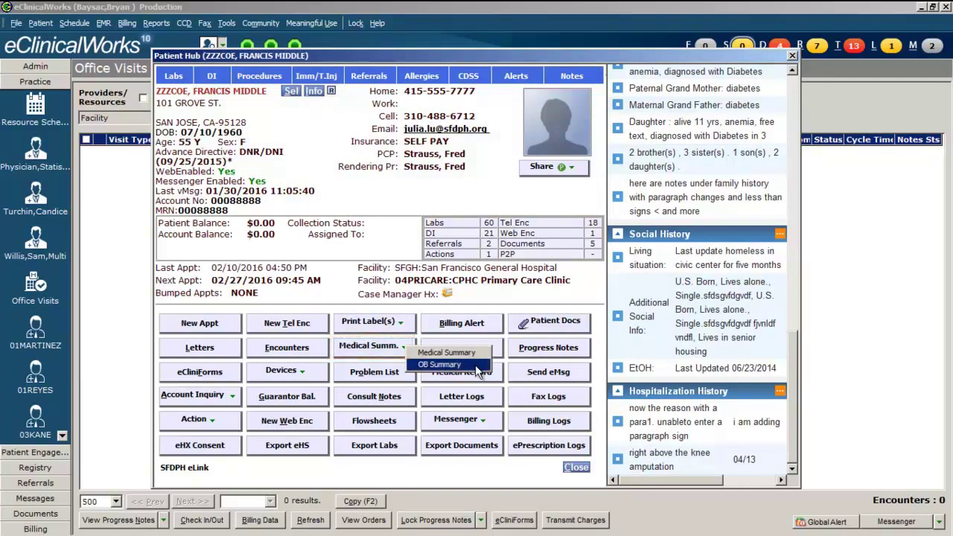
{"action": "left_click", "coordinate": [478, 352]}
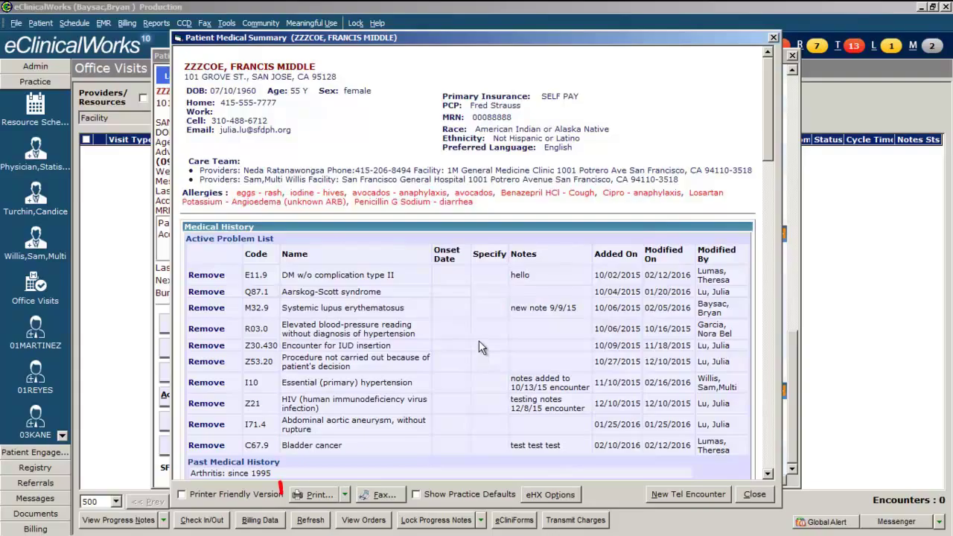
{"action": "left_click", "coordinate": [344, 494]}
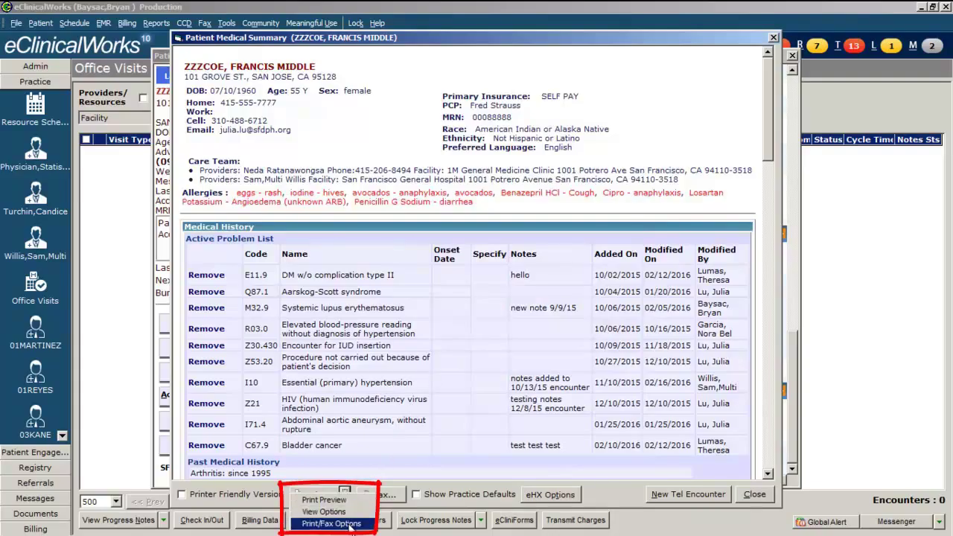
{"action": "left_click", "coordinate": [349, 526]}
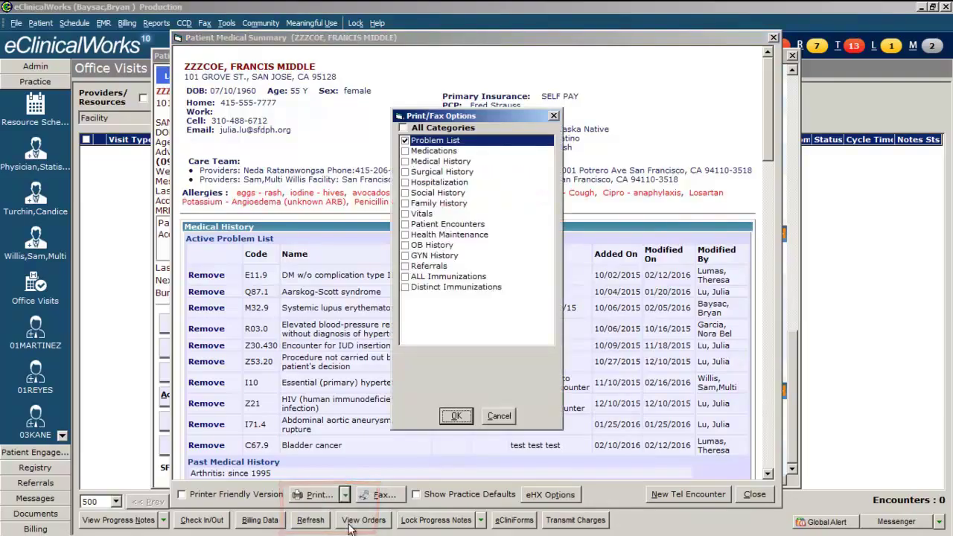
{"action": "left_click", "coordinate": [406, 152]}
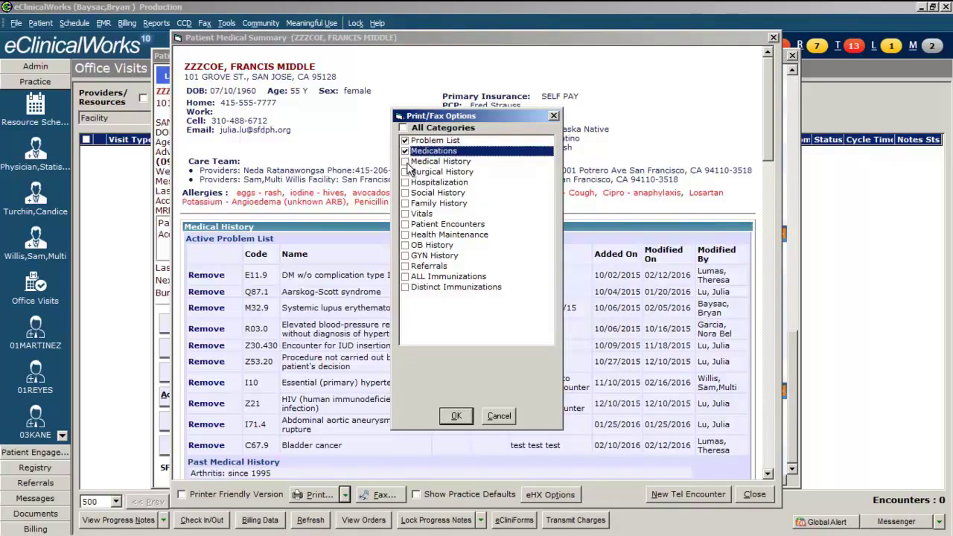
{"action": "left_click", "coordinate": [406, 161]}
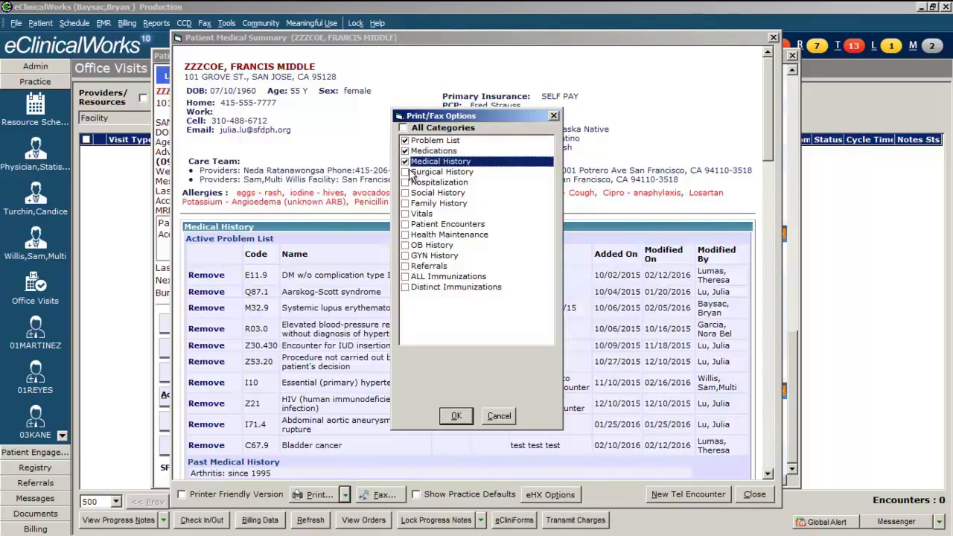
{"action": "left_click", "coordinate": [405, 213]}
{"action": "left_click", "coordinate": [406, 276]}
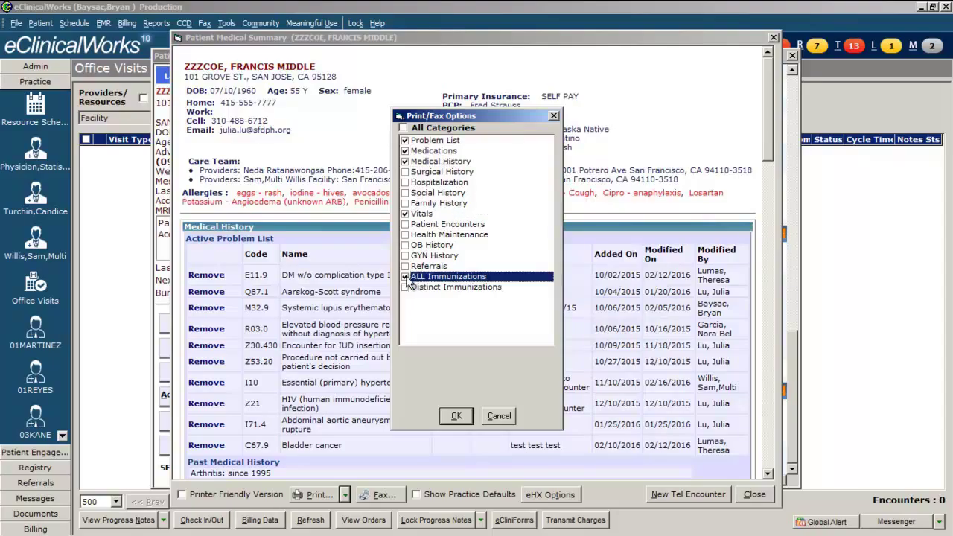
{"action": "left_click", "coordinate": [456, 415]}
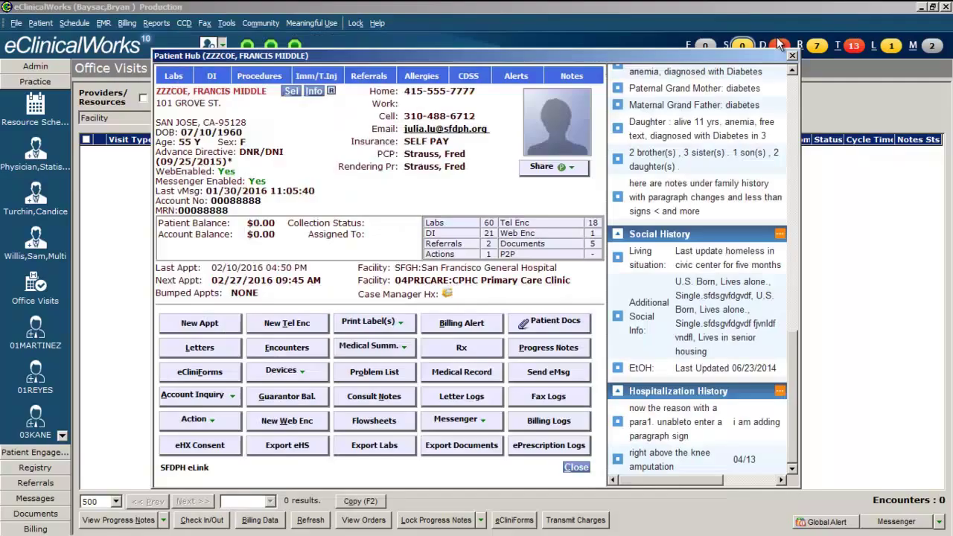
Close the medical summary and open the Rx medication summary grouped by Date
{"action": "left_click", "coordinate": [773, 37]}
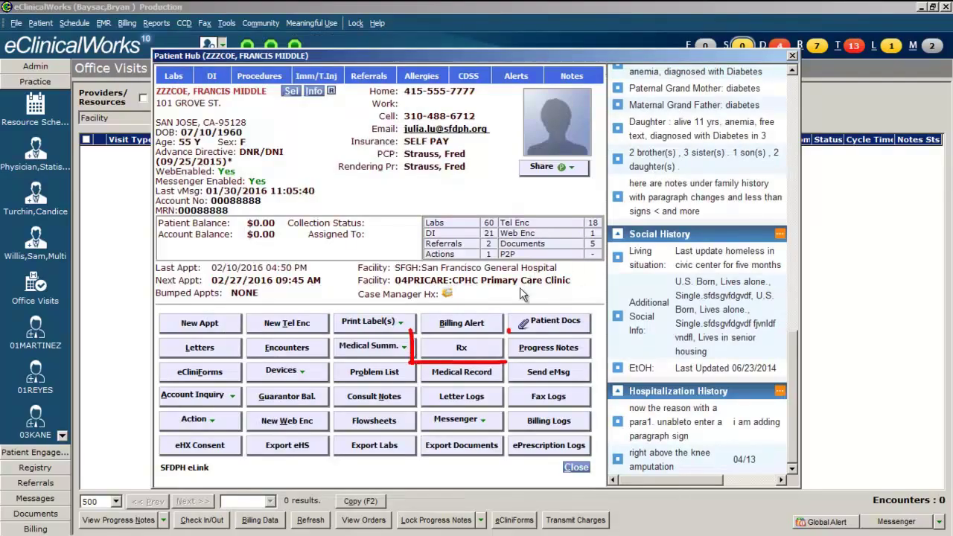
{"action": "left_click", "coordinate": [461, 348]}
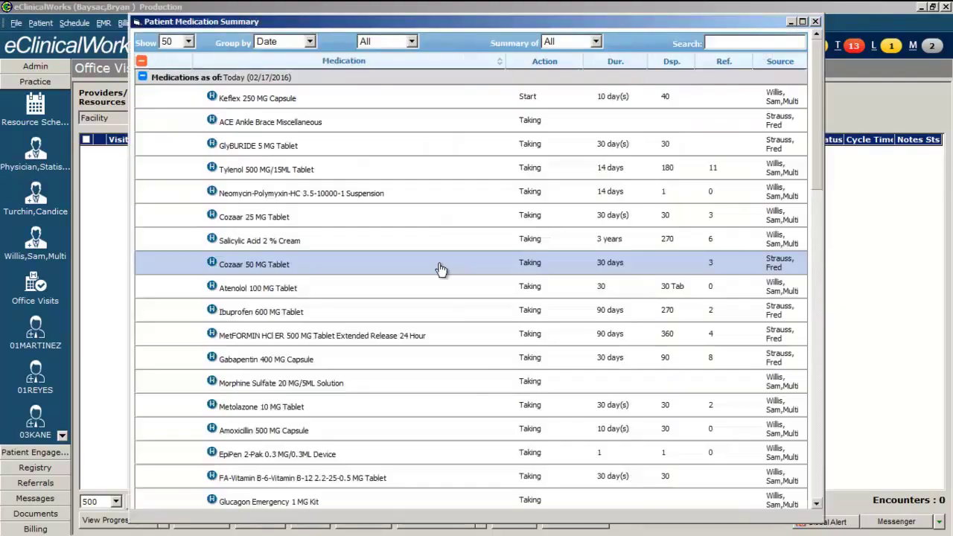
{"action": "left_click", "coordinate": [309, 41]}
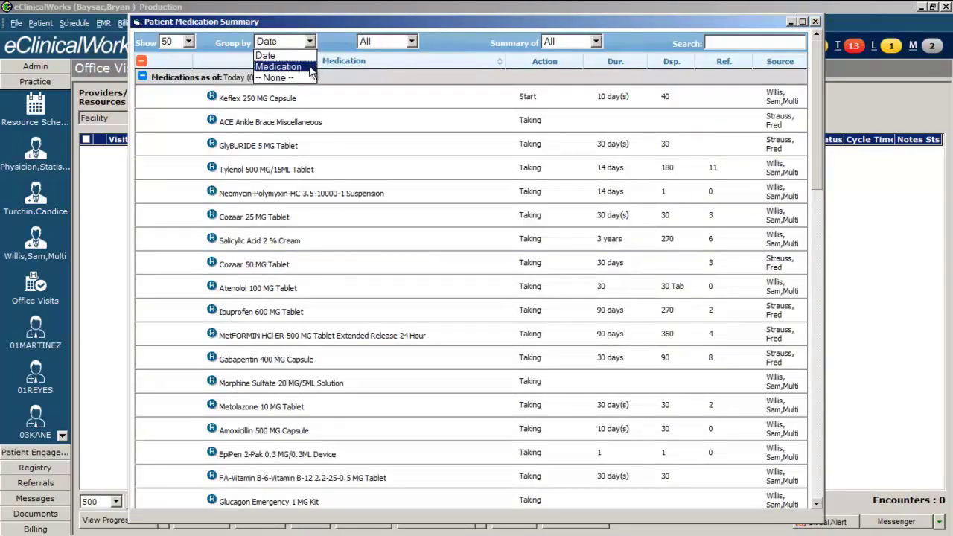
{"action": "left_click", "coordinate": [272, 152]}
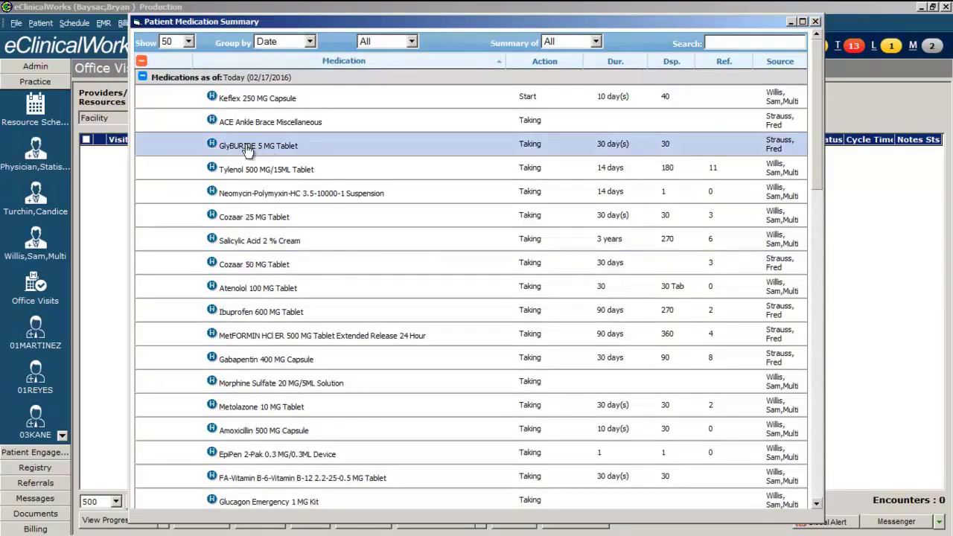
Review the GlyBURIDE 5 MG Tablet prescription history, then close both windows
{"action": "left_click", "coordinate": [213, 146]}
{"action": "left_click_drag", "start_coordinate": [730, 141], "coordinate": [752, 245]}
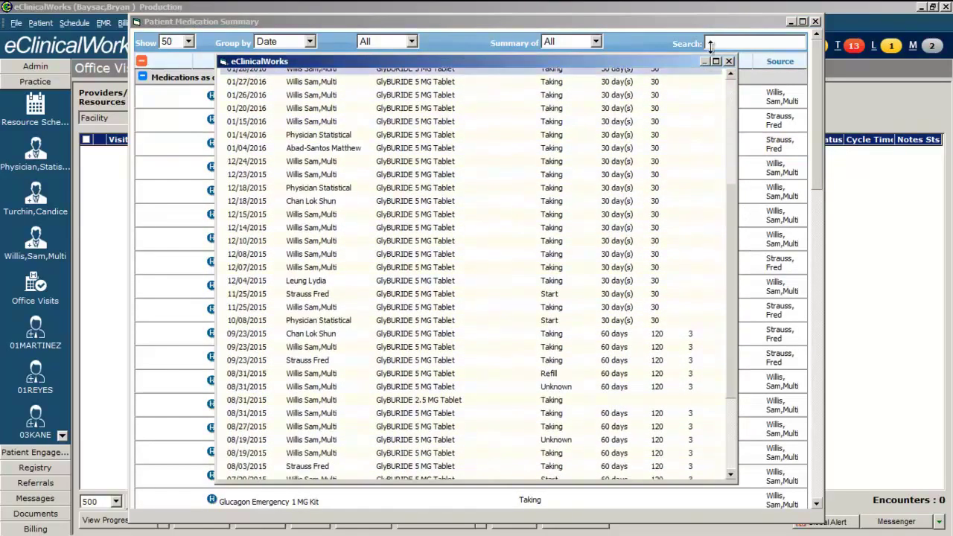
{"action": "left_click", "coordinate": [729, 61]}
{"action": "left_click", "coordinate": [815, 21]}
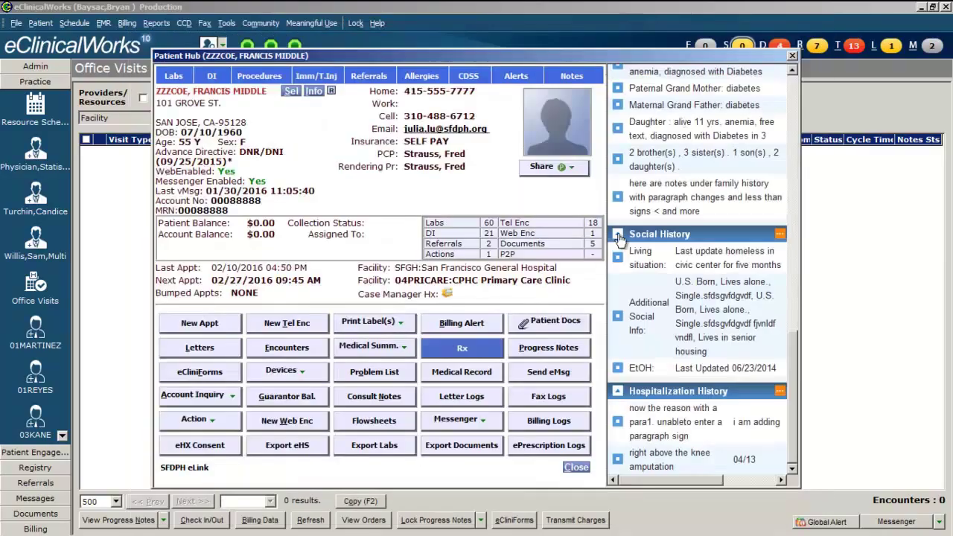
Open Patient Docs, widen the folder tree, and view the 2013-02-07 Psychiatric Discharge Summary
{"action": "left_click", "coordinate": [545, 324]}
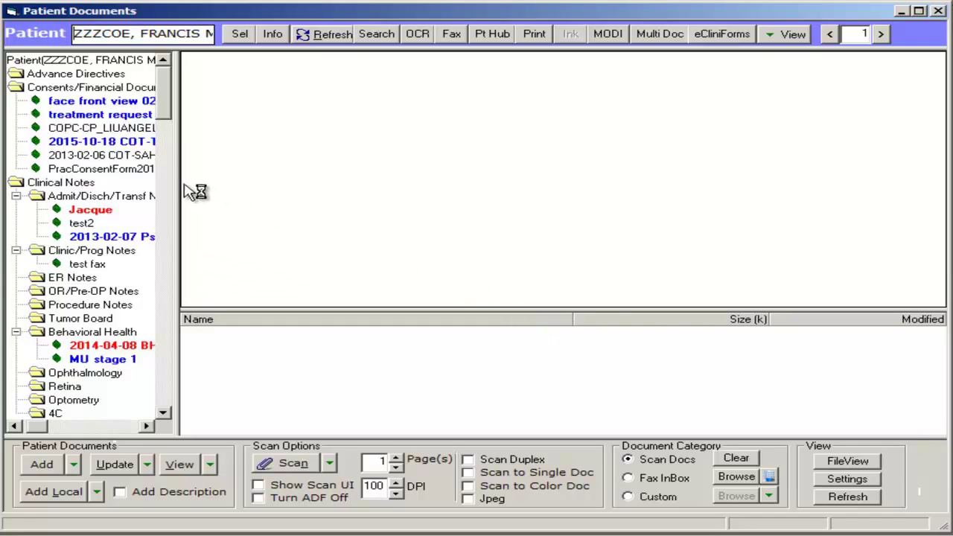
{"action": "left_click_drag", "start_coordinate": [207, 190], "coordinate": [372, 201]}
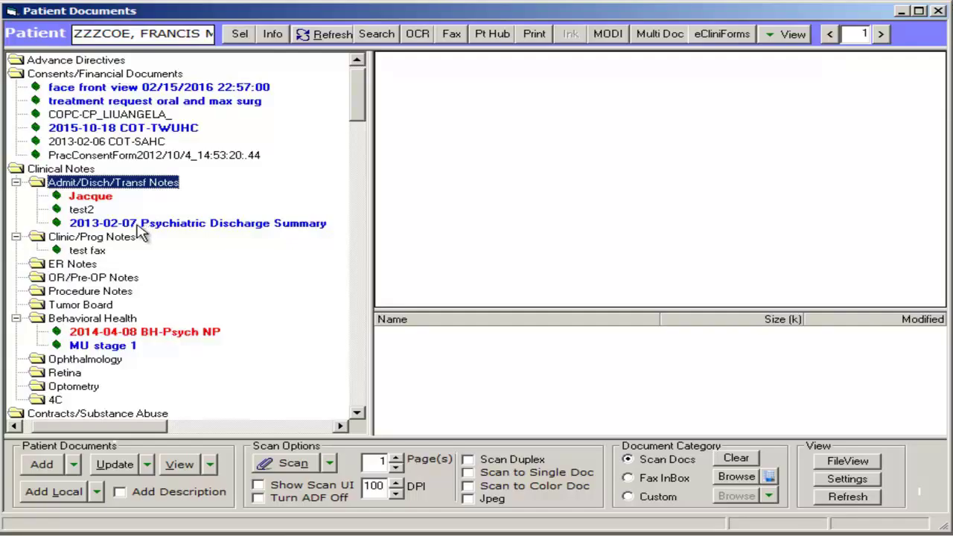
{"action": "left_click", "coordinate": [119, 222]}
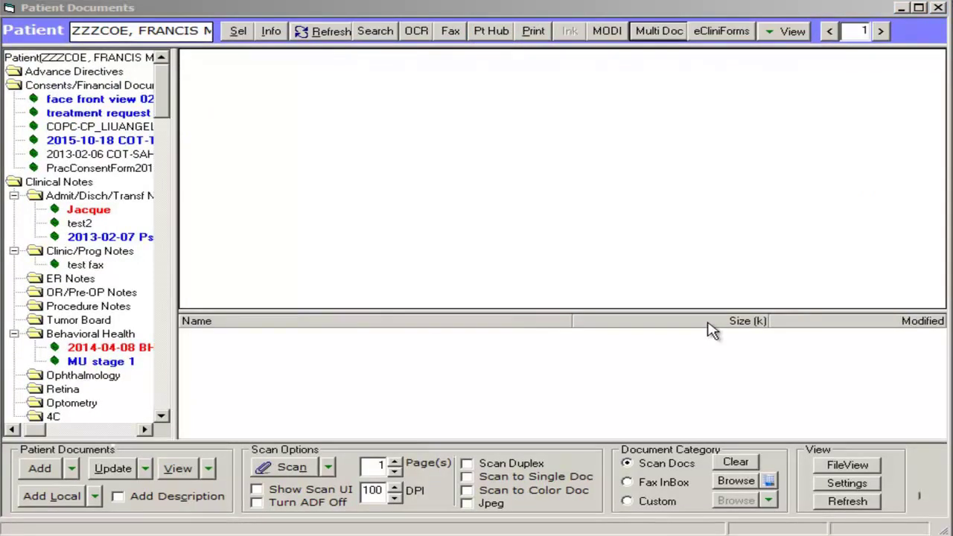
In Multi Doc, add face front view, treatment request oral and max surg, and 2014-04-08 BH-Psych NP
{"action": "left_click", "coordinate": [670, 35]}
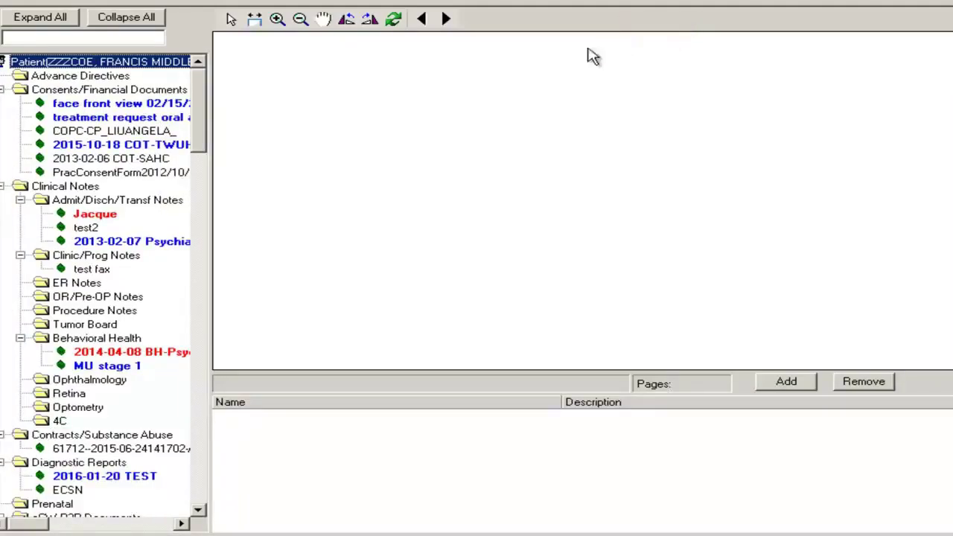
{"action": "left_click", "coordinate": [143, 111]}
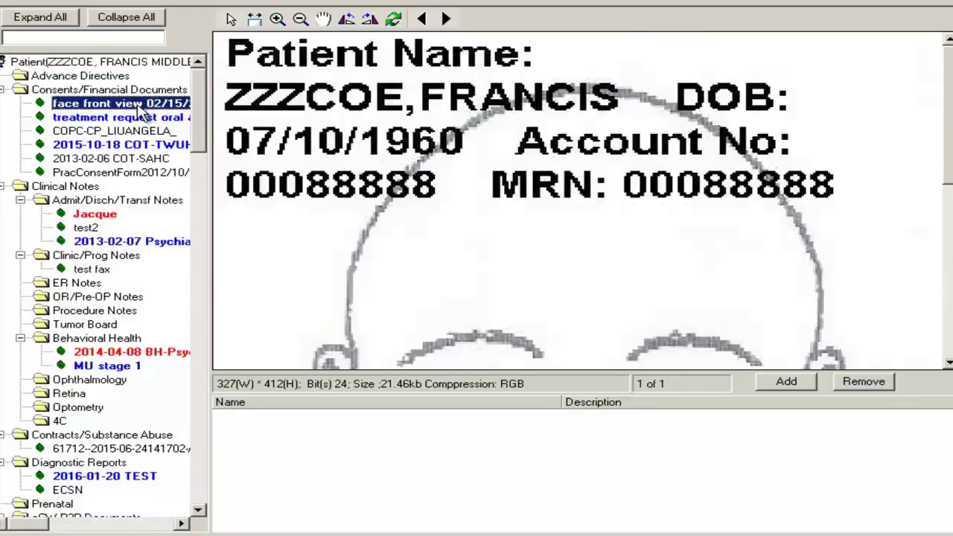
{"action": "left_click", "coordinate": [795, 389]}
{"action": "left_click", "coordinate": [146, 125]}
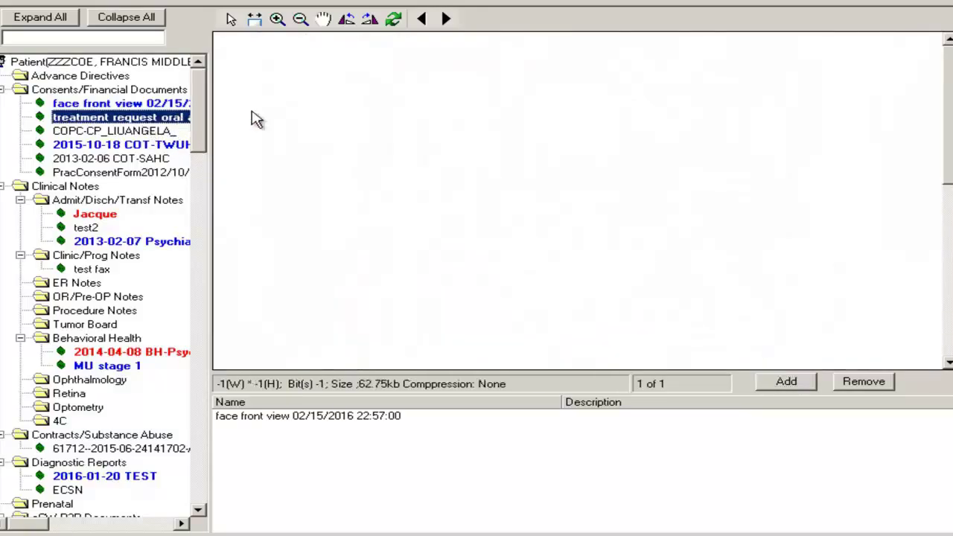
{"action": "left_click", "coordinate": [798, 385]}
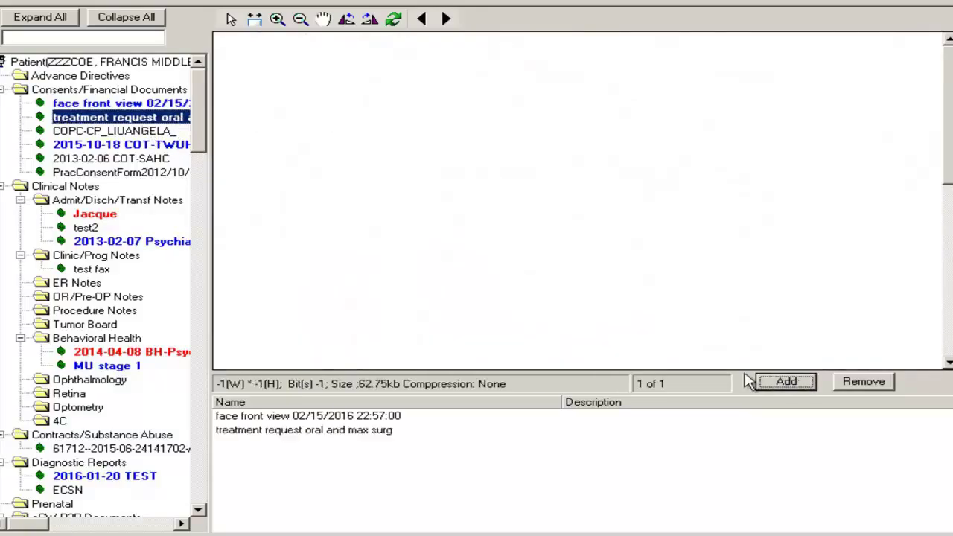
{"action": "left_click", "coordinate": [119, 356]}
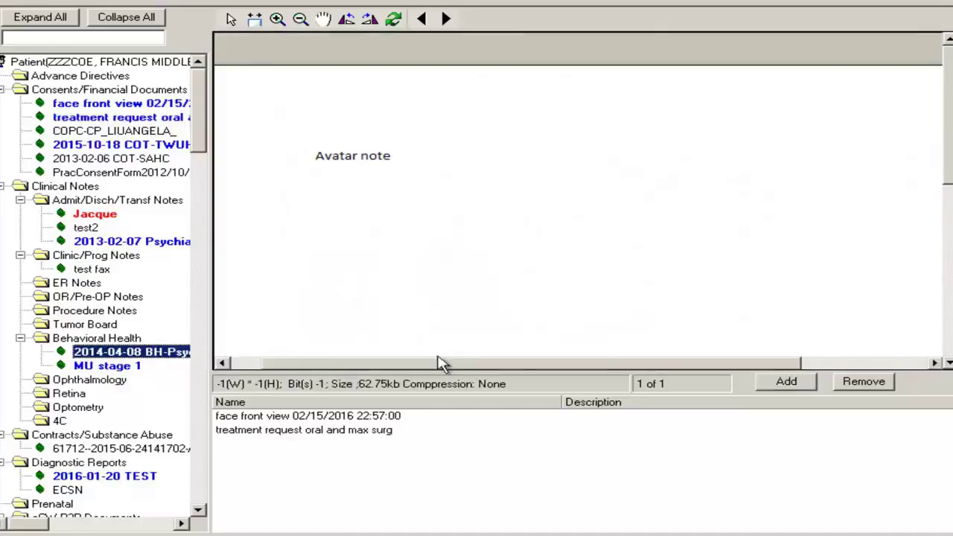
{"action": "left_click", "coordinate": [789, 385]}
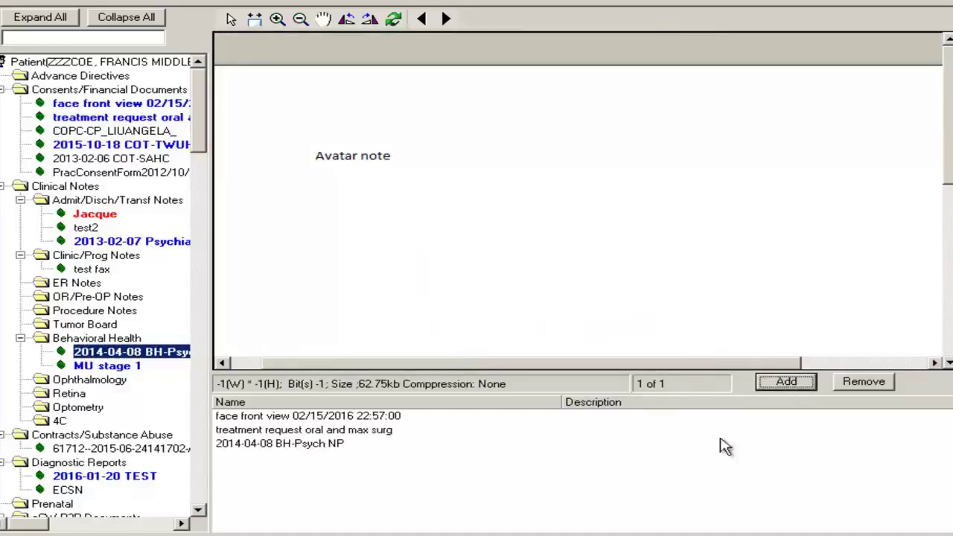